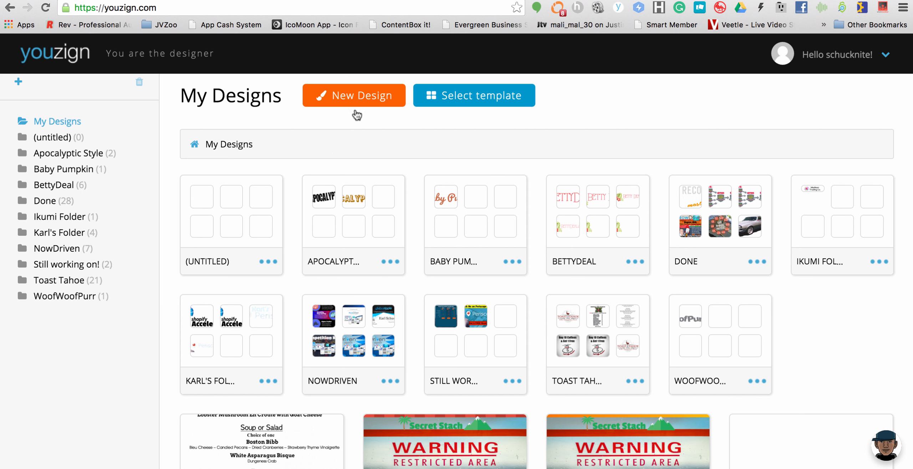
# - Look through the existing designs on the My Designs page
pyautogui.scroll(-10, 346, 259)
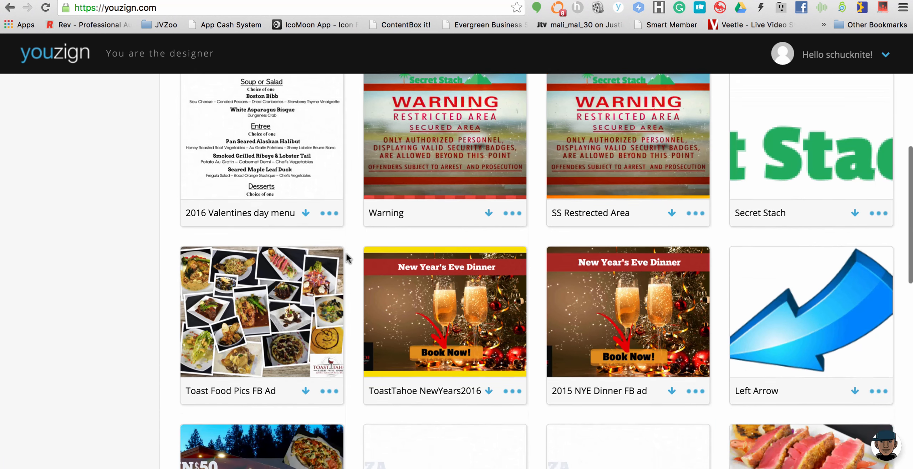
pyautogui.scroll(-14, 347, 259)
pyautogui.scroll(3, 348, 258)
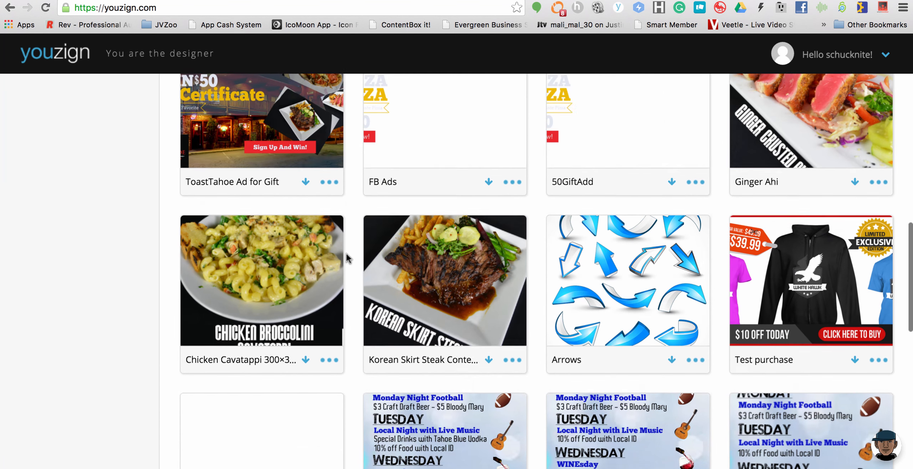
pyautogui.scroll(1, 348, 258)
pyautogui.scroll(-4, 348, 259)
pyautogui.scroll(-6, 348, 258)
pyautogui.scroll(-5, 348, 258)
pyautogui.scroll(18, 347, 259)
pyautogui.scroll(-7, 348, 258)
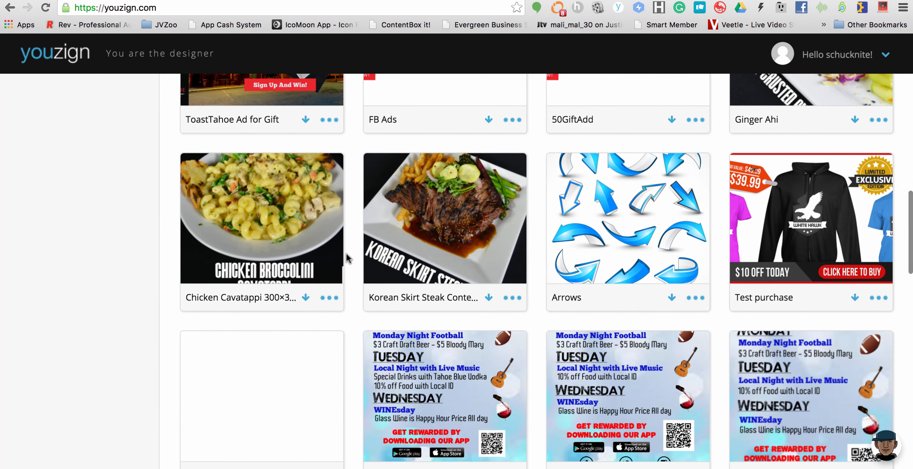
pyautogui.scroll(-15, 348, 258)
pyautogui.scroll(-10, 348, 258)
pyautogui.scroll(20, 348, 258)
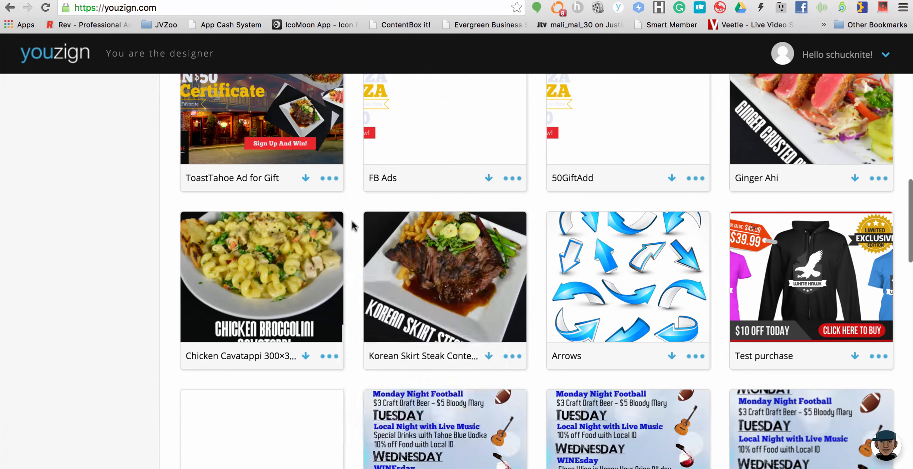
pyautogui.rightClick(356, 250)
pyautogui.click(135, 272)
pyautogui.scroll(-15, 136, 271)
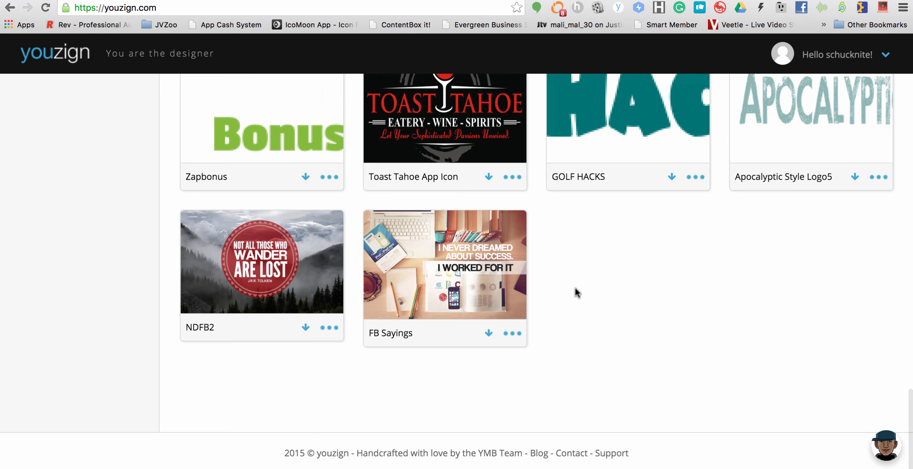
pyautogui.scroll(20, 575, 288)
# - Create a new Custom Size design of 1000 x 1000 px, declining to load the unsaved work from the last session
pyautogui.click(365, 118)
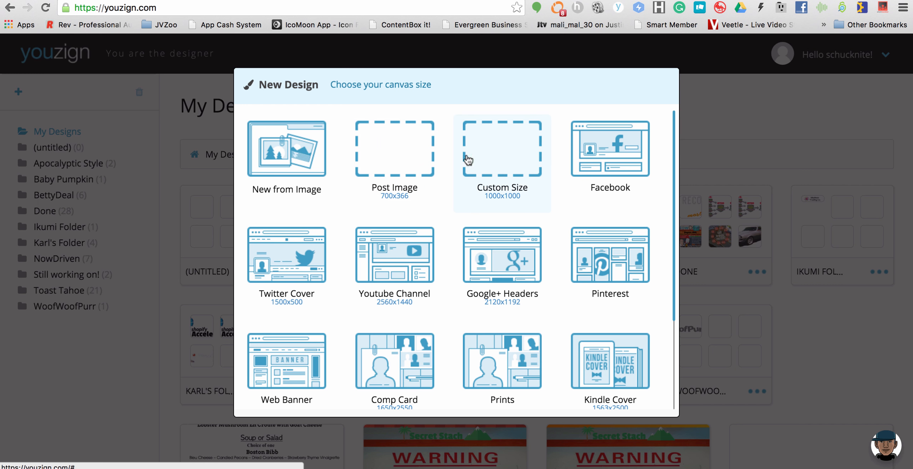
pyautogui.click(492, 161)
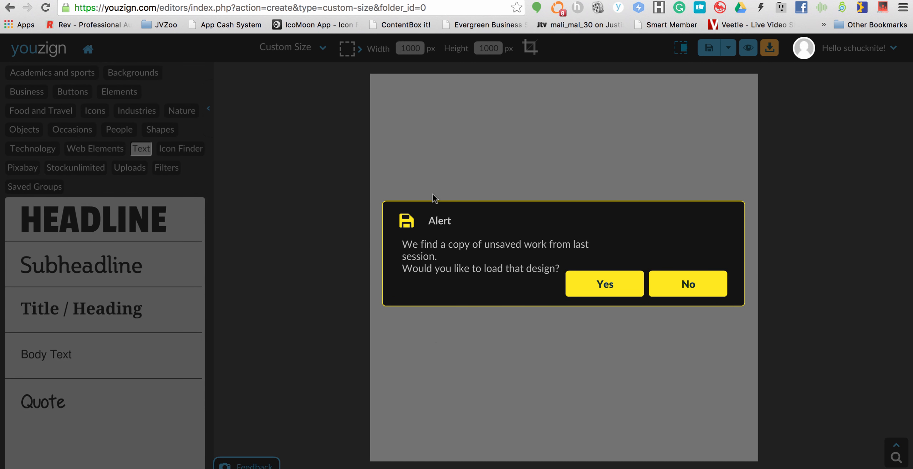
pyautogui.click(722, 286)
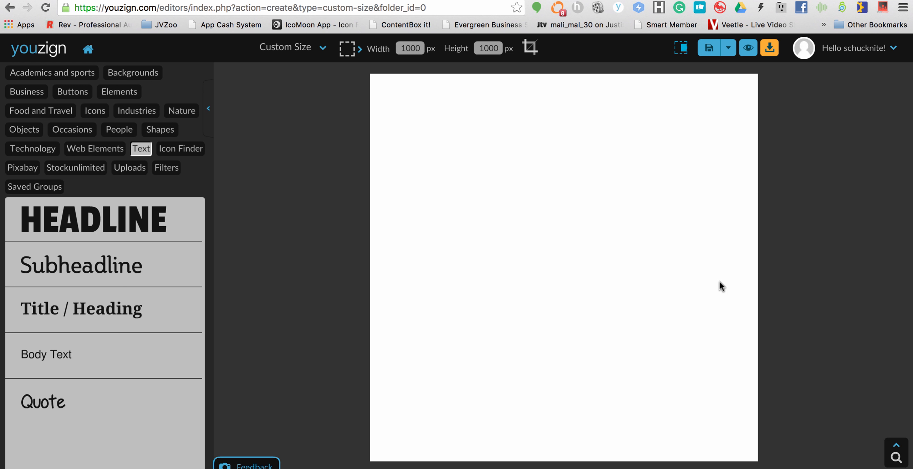
# - Set the blank canvas's fill to None and deselect the canvas
pyautogui.click(478, 234)
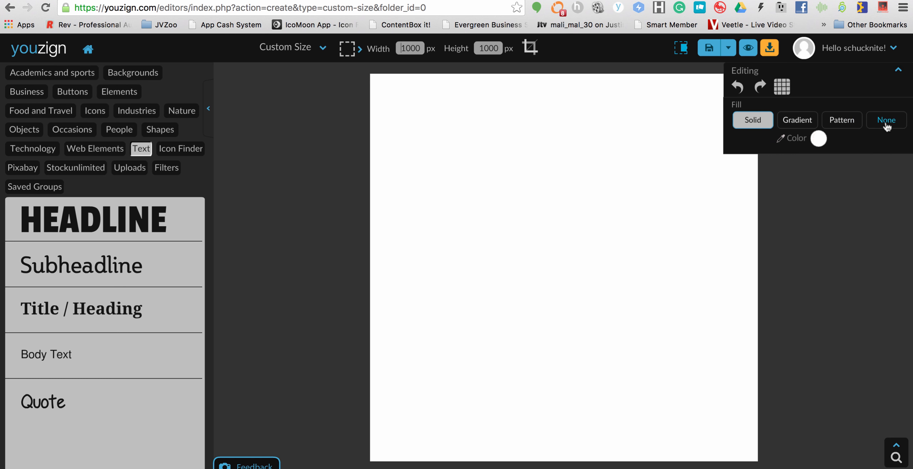
pyautogui.click(887, 123)
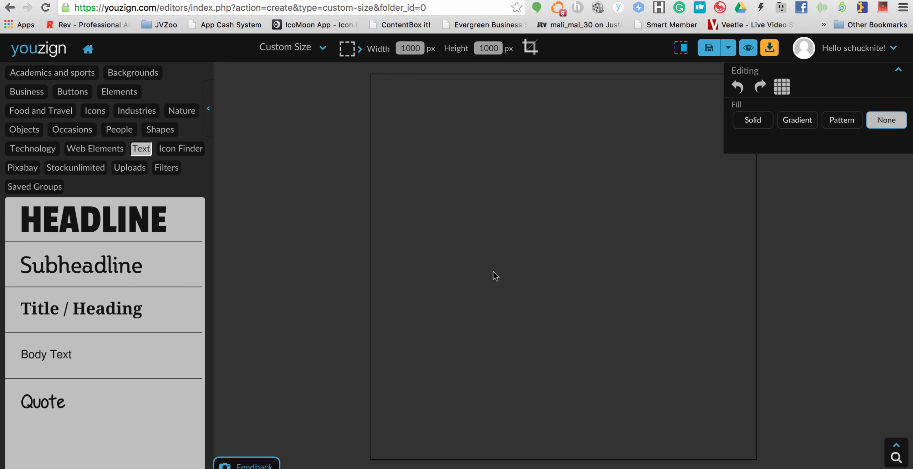
pyautogui.click(354, 191)
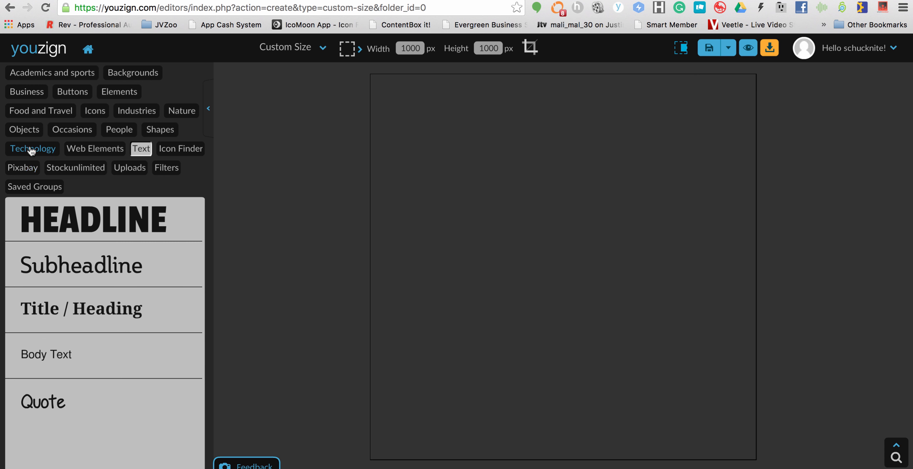
# - Show the uploaded images, switch to Finder, extract the Depositphotos_64896379 zip in Downloads and open its extracted folder
pyautogui.click(135, 168)
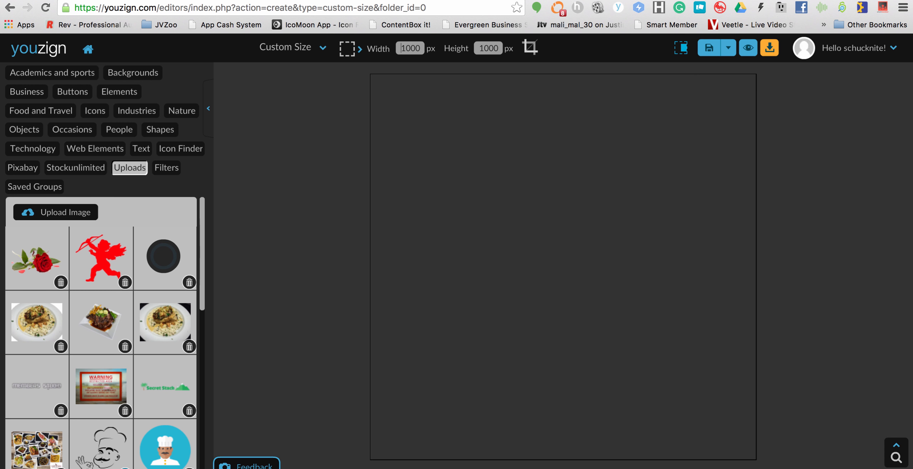
pyautogui.click(134, 468)
pyautogui.click(173, 467)
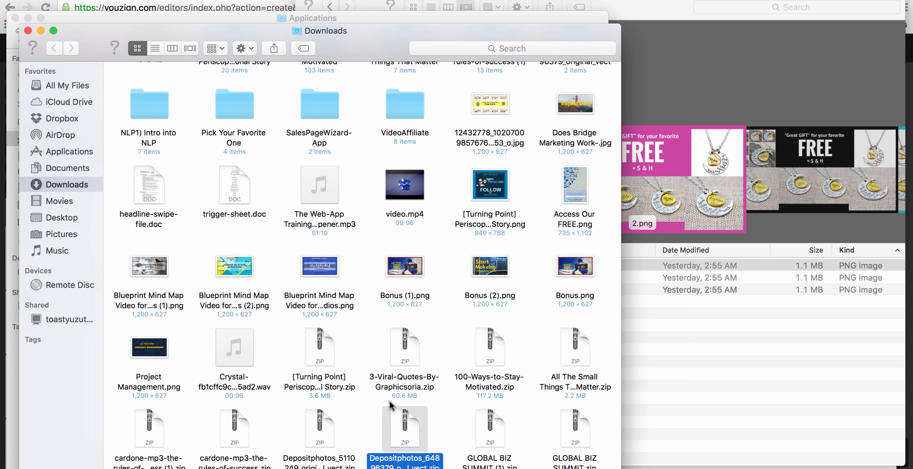
pyautogui.doubleClick(394, 422)
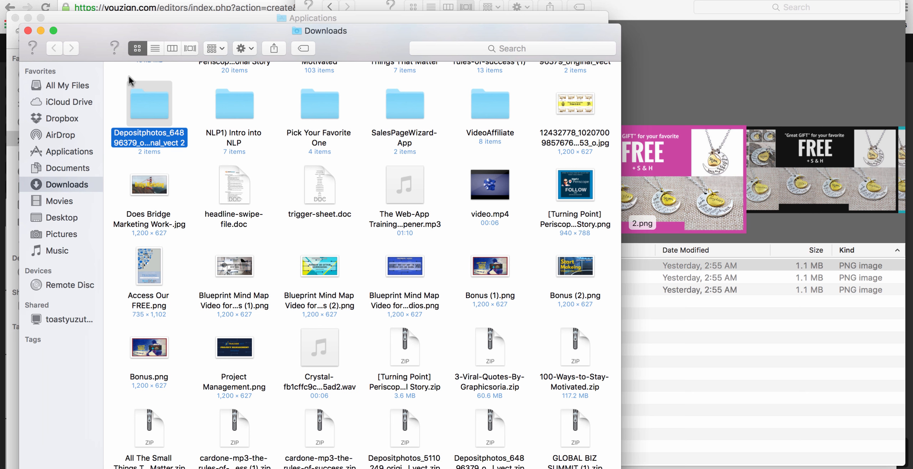
pyautogui.doubleClick(159, 112)
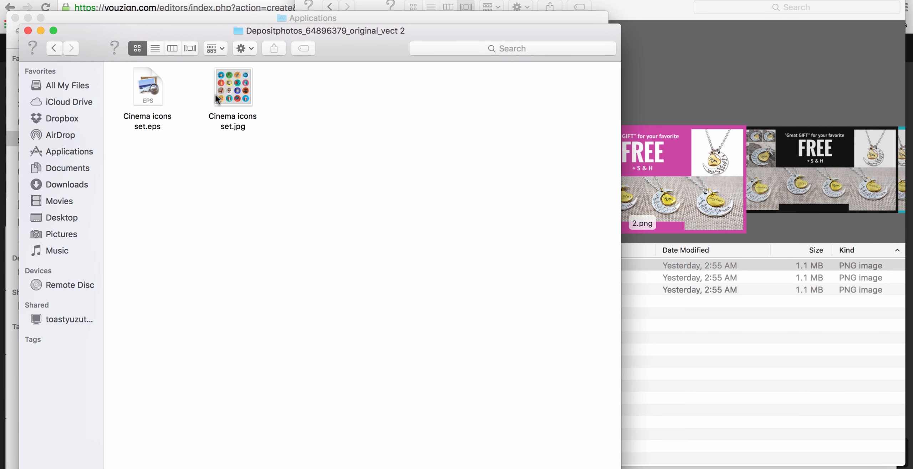
# - Preview the Cinema icons set.jpg and Cinema icons set.eps files in the extracted folder
pyautogui.click(230, 98)
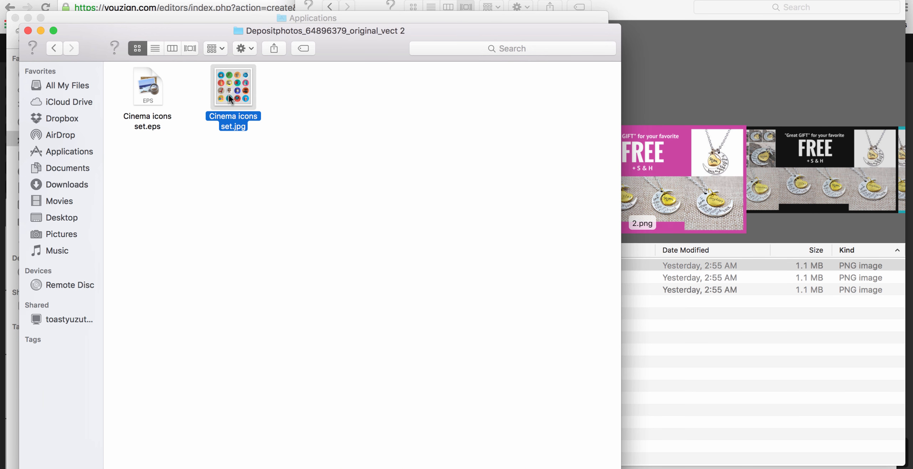
pyautogui.press('space')
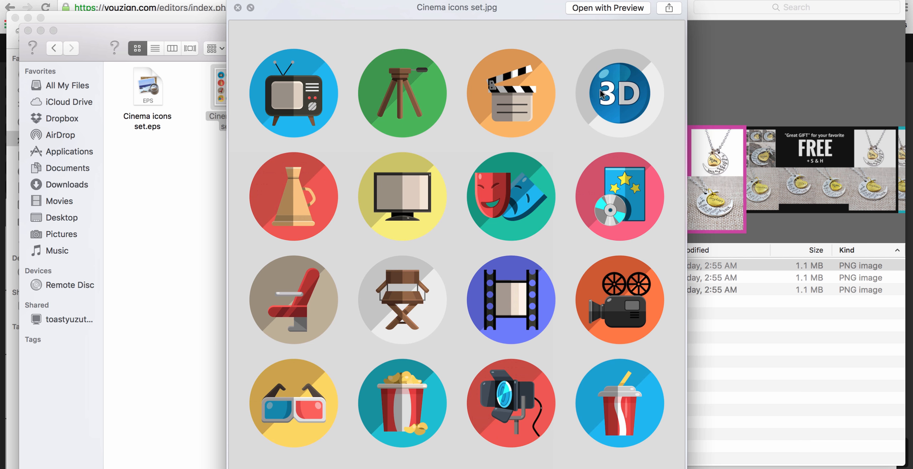
pyautogui.press('space')
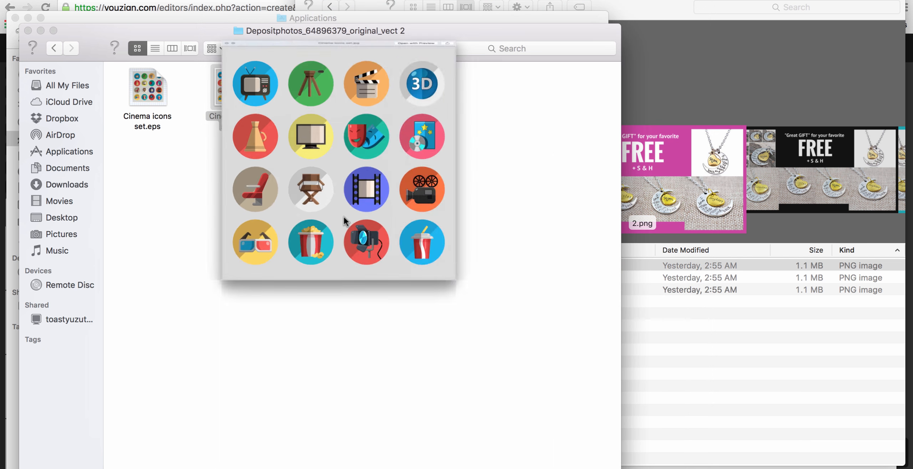
pyautogui.click(142, 96)
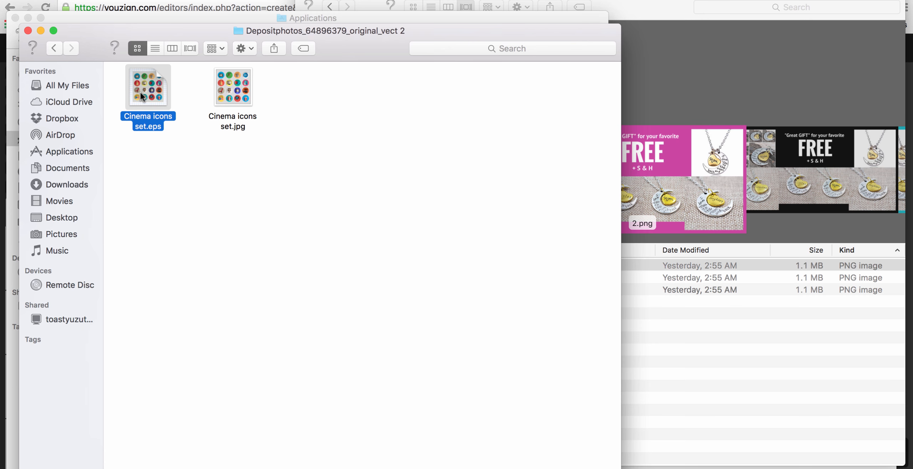
pyautogui.press('space')
pyautogui.press('space')
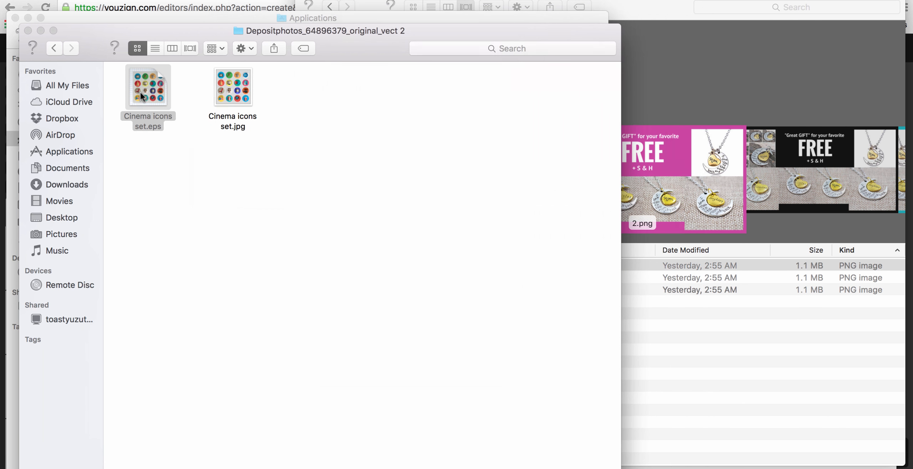
pyautogui.click(244, 94)
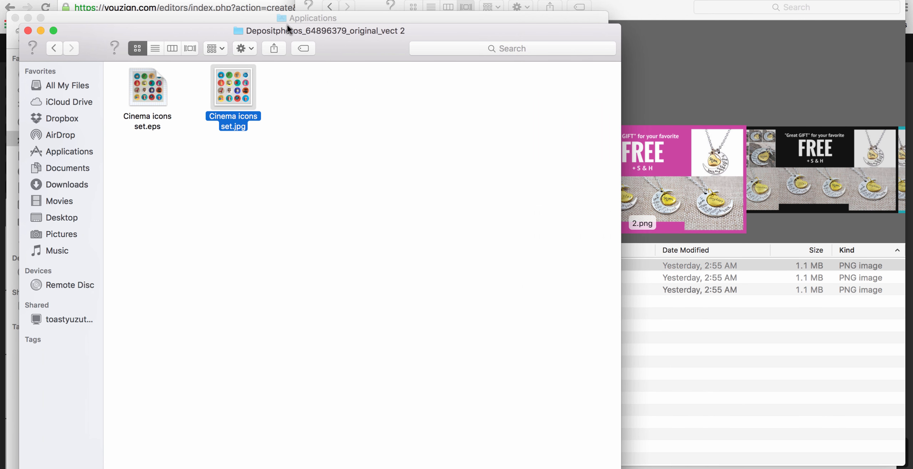
# - Upload Cinema icons set.jpg from Finder to Youzign and place it on the canvas
pyautogui.click(3, 88)
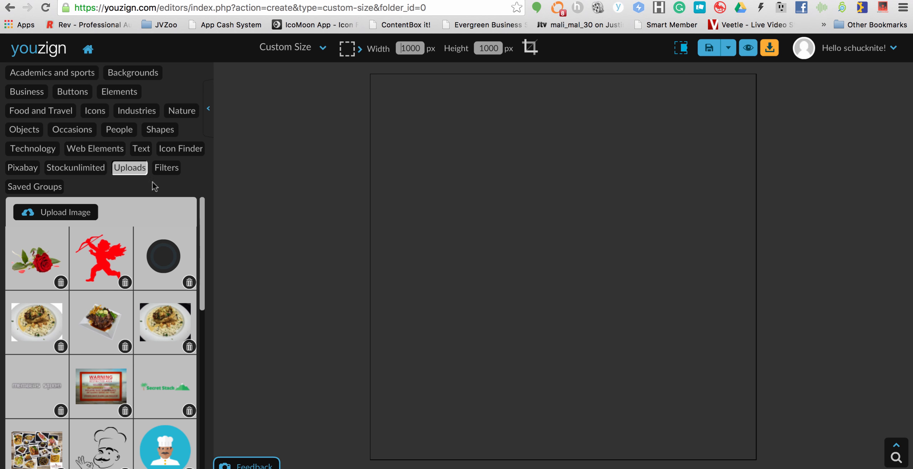
pyautogui.click(79, 218)
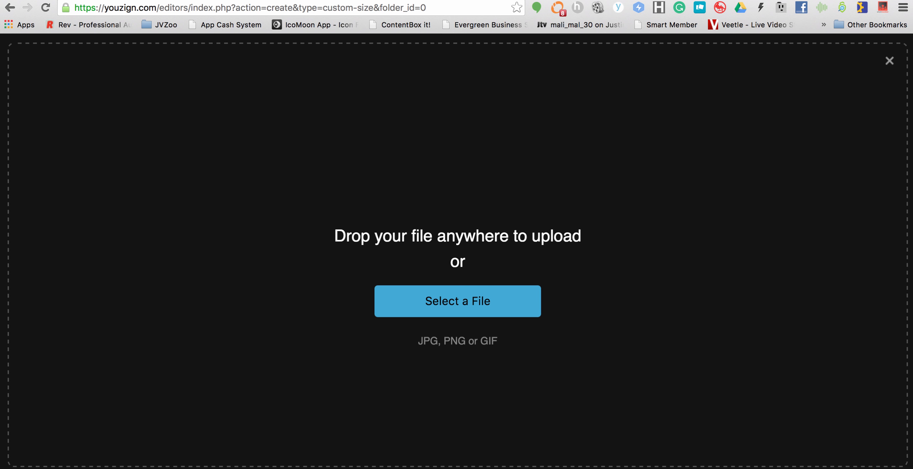
pyautogui.press('super+Tab')
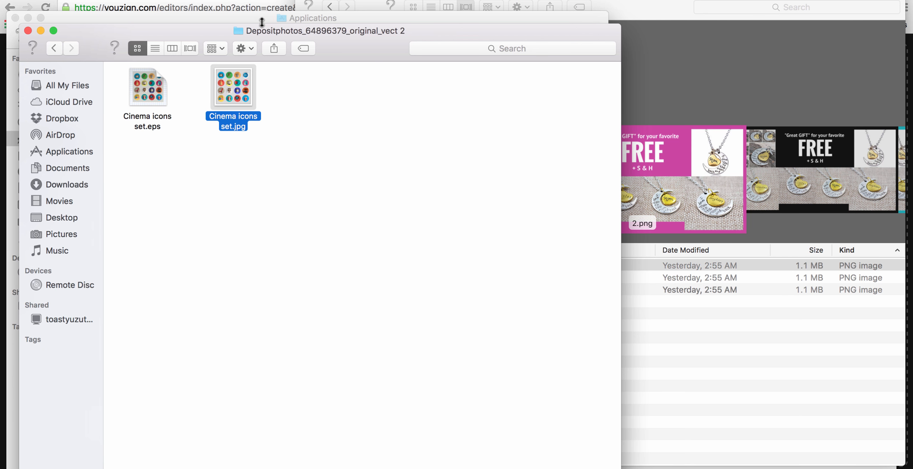
pyautogui.moveTo(262, 22); pyautogui.dragTo(792, 317)
pyautogui.moveTo(185, 31); pyautogui.dragTo(257, 245)
pyautogui.moveTo(315, 310); pyautogui.dragTo(204, 98)
pyautogui.click(312, 175)
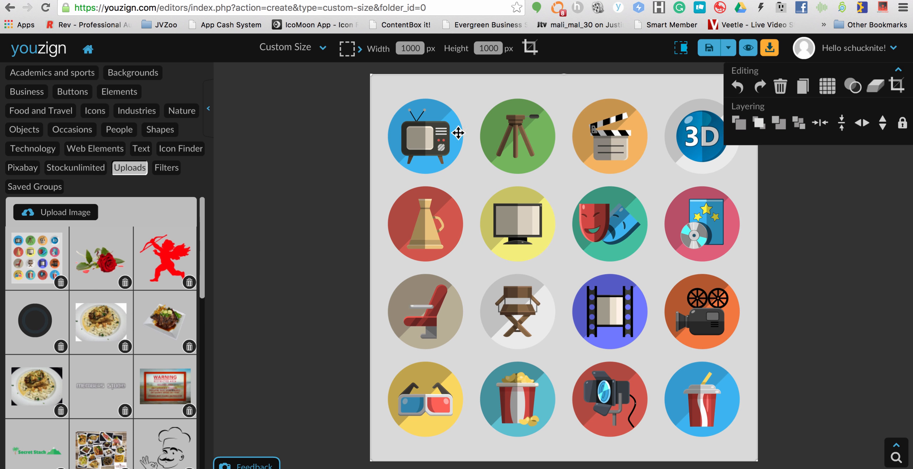
# - Save the design as a new one titled "Cinma Icon Set"
pyautogui.click(728, 50)
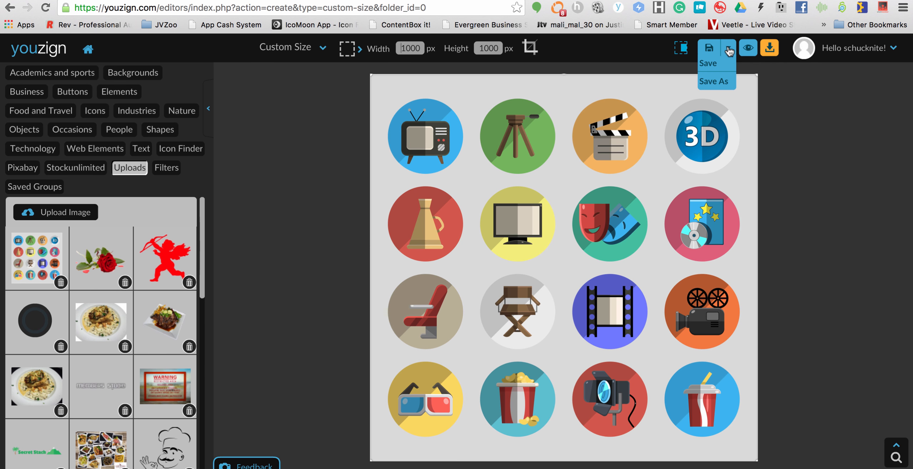
pyautogui.click(720, 82)
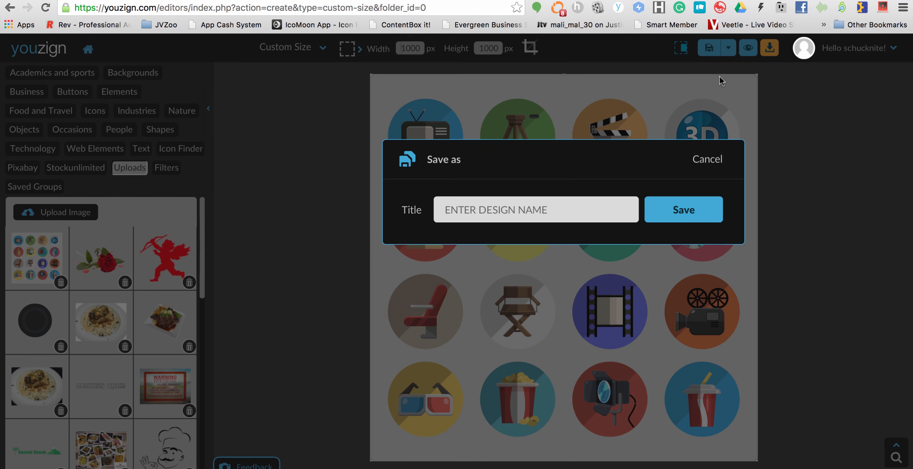
pyautogui.click(518, 213)
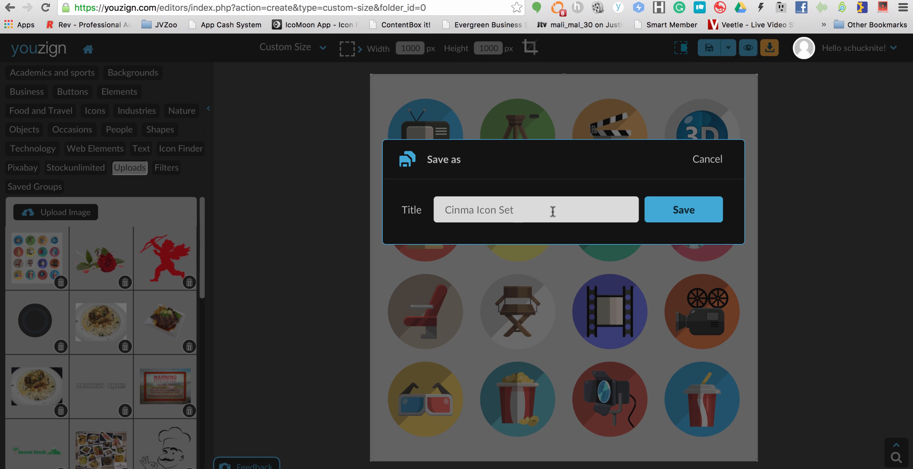
pyautogui.click(676, 213)
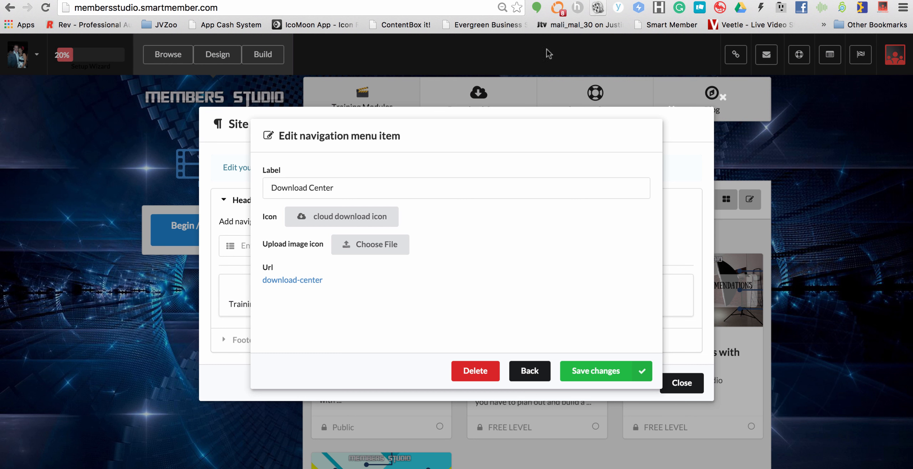
# - On the Members Studio site, leave the Download Center item and Site Menu editors without saving and examine the header navigation icons
pyautogui.click(530, 372)
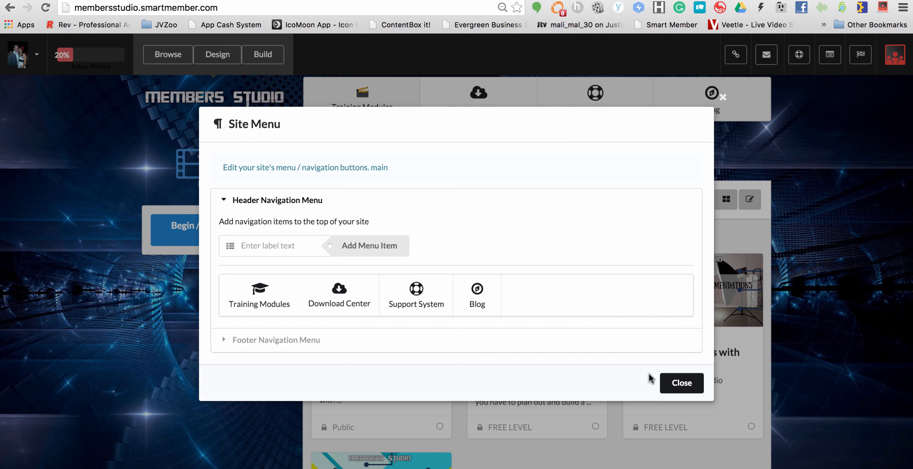
pyautogui.click(681, 383)
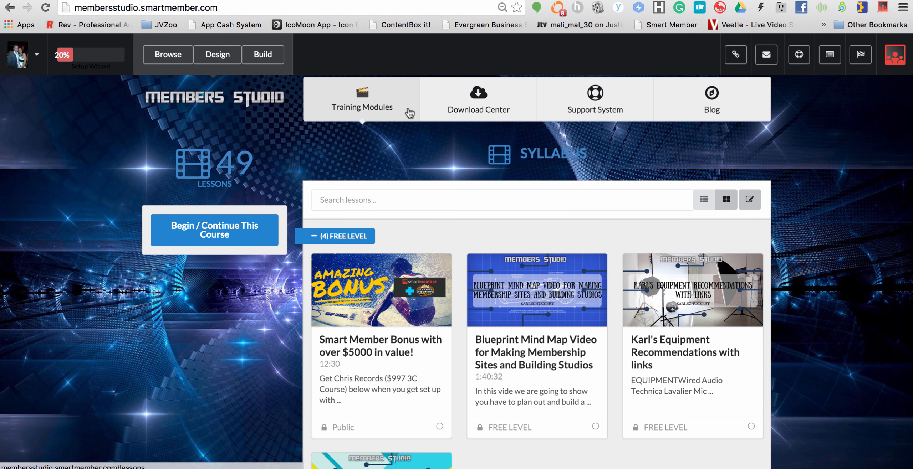
pyautogui.moveTo(372, 106)
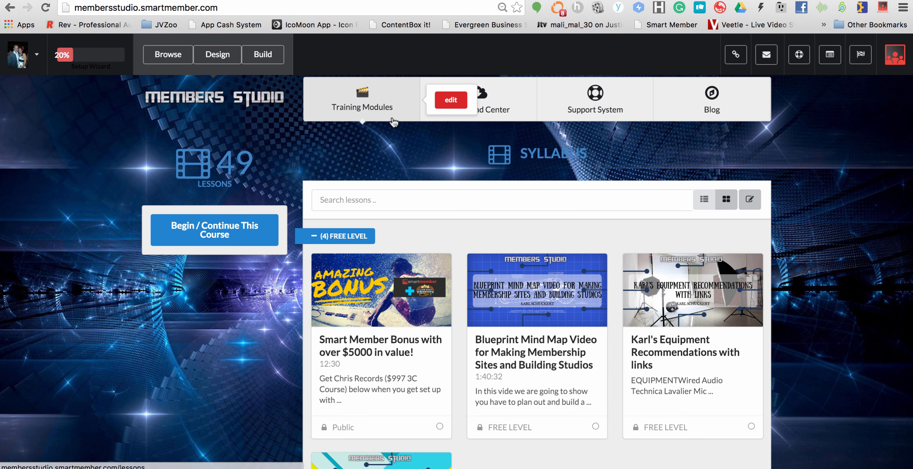
pyautogui.moveTo(502, 100)
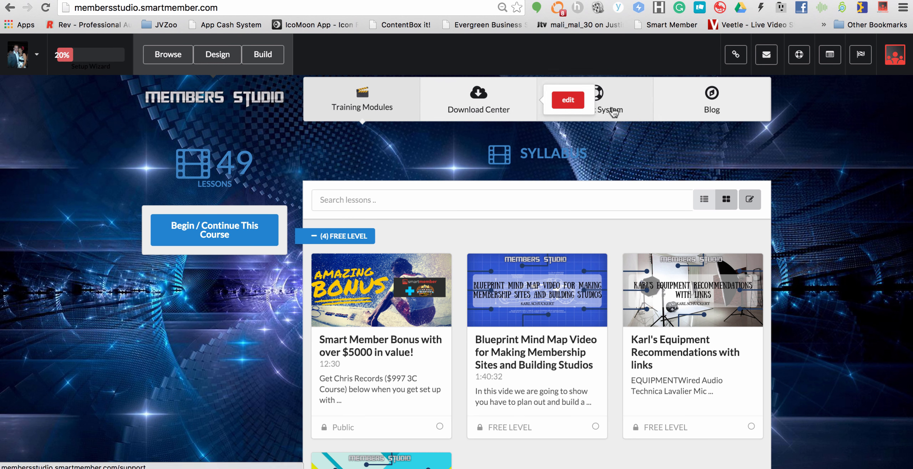
pyautogui.moveTo(751, 114)
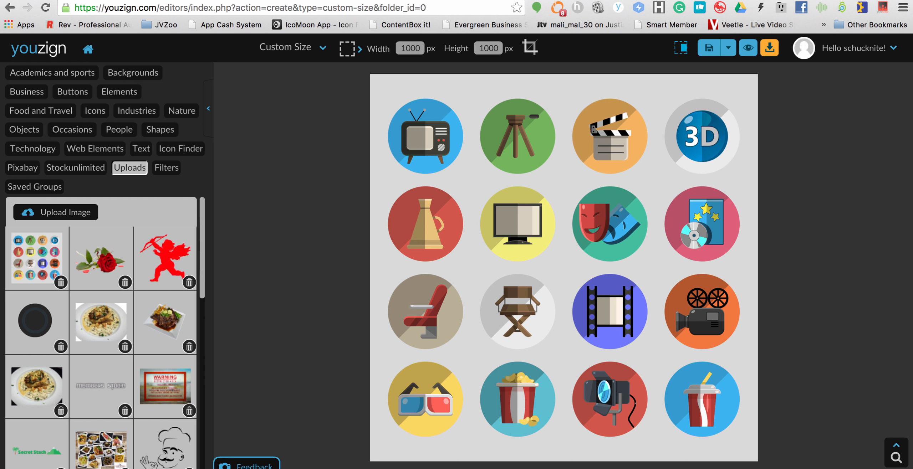
# - Shift the icon set image on the canvas and set the canvas size to 100 by 100 px
pyautogui.click(708, 214)
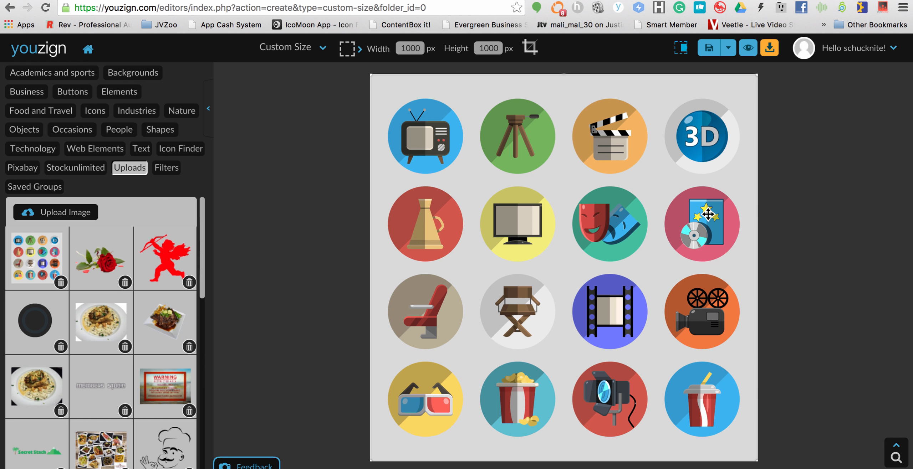
pyautogui.moveTo(708, 214); pyautogui.dragTo(672, 231)
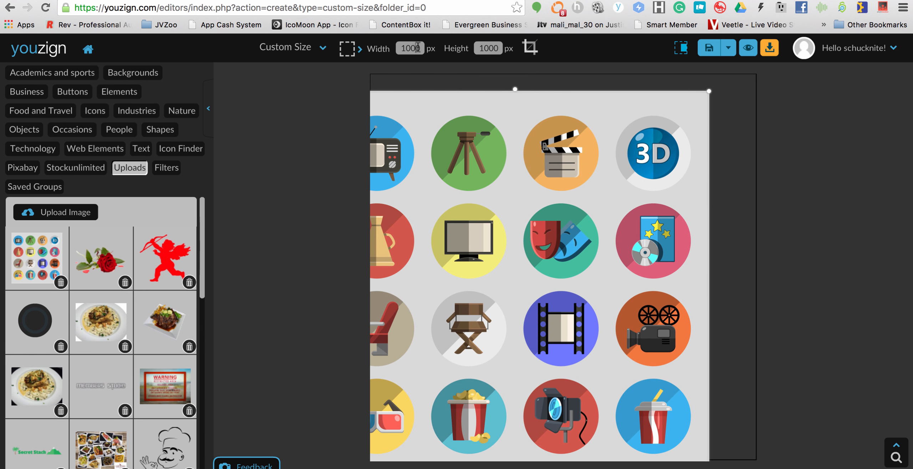
pyautogui.moveTo(421, 47); pyautogui.dragTo(398, 48)
pyautogui.write('10')
pyautogui.moveTo(477, 48); pyautogui.dragTo(500, 47)
pyautogui.write('1')
pyautogui.press('Return')
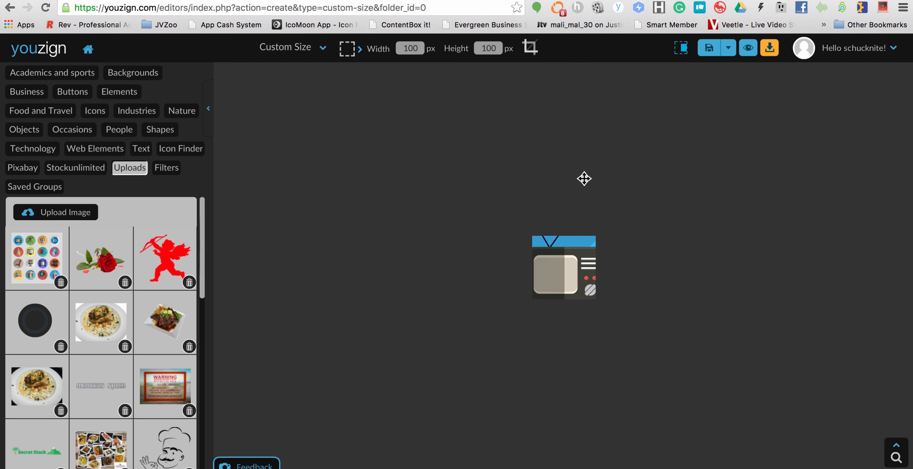
# - Shift the icon set image and set the canvas width and height to 200 px each
pyautogui.moveTo(559, 156); pyautogui.dragTo(532, 173)
pyautogui.moveTo(421, 46); pyautogui.dragTo(387, 45)
pyautogui.write('2')
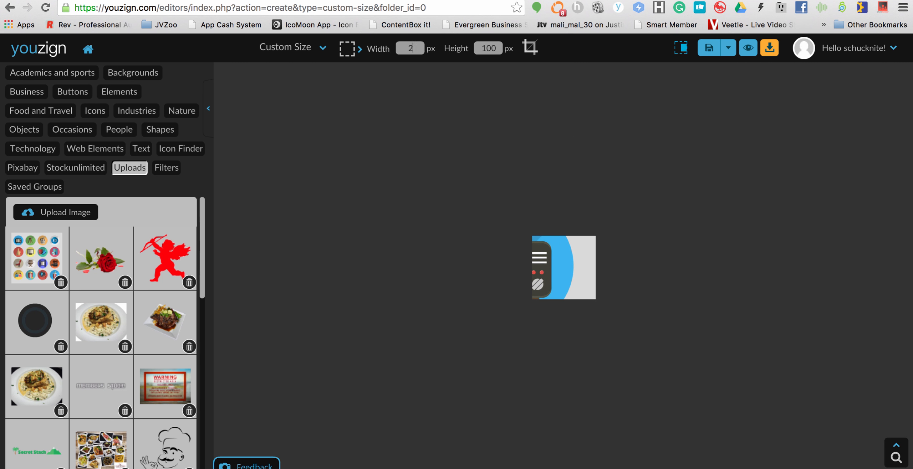
pyautogui.press('Left')
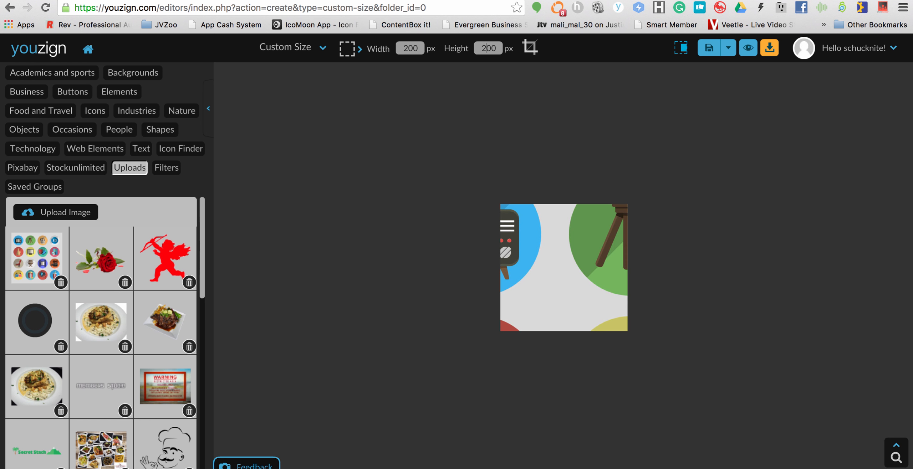
# - Position the icon set image so the pink disc-and-stars icon fits in the canvas, with off-canvas elements shown
pyautogui.moveTo(546, 282); pyautogui.dragTo(488, 209)
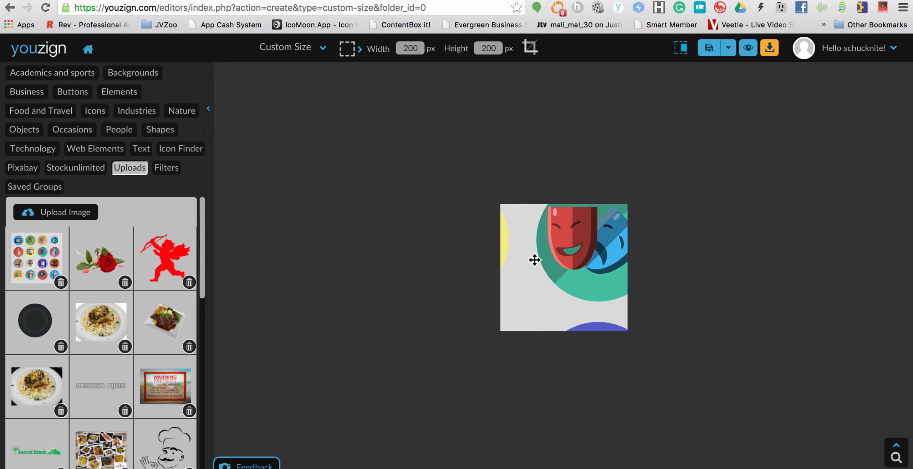
pyautogui.moveTo(535, 260); pyautogui.dragTo(347, 142)
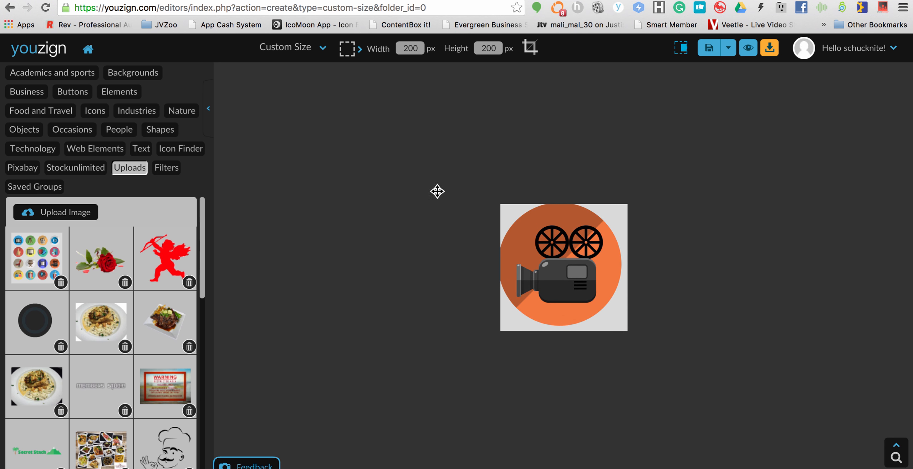
pyautogui.moveTo(490, 238); pyautogui.dragTo(564, 406)
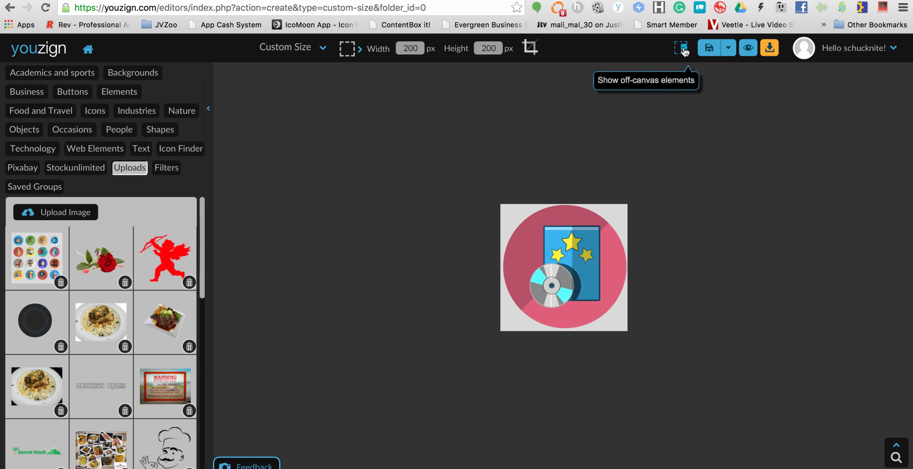
pyautogui.click(682, 49)
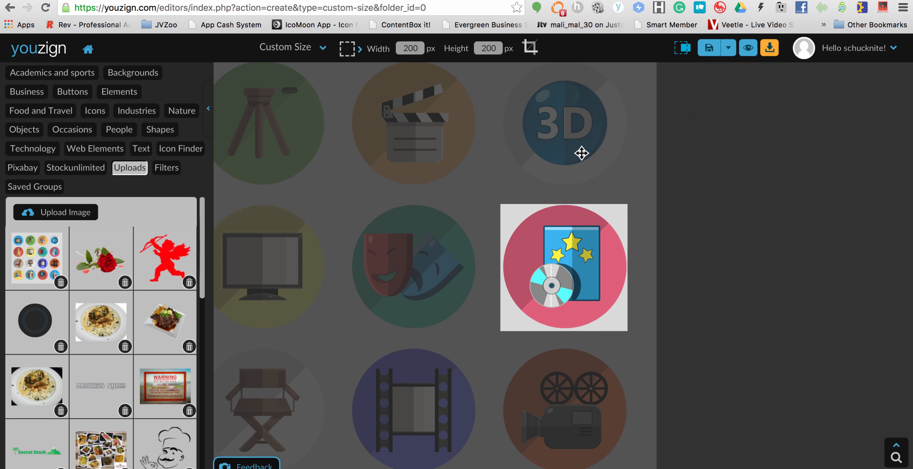
pyautogui.press('Down')
pyautogui.press('Down')
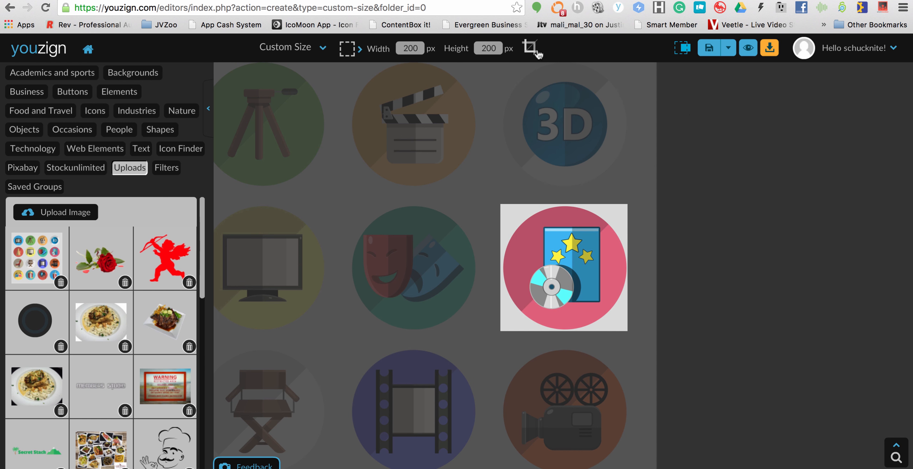
# - Center the disc icon more precisely and apply a 200 by 200 px canvas crop around it
pyautogui.click(530, 48)
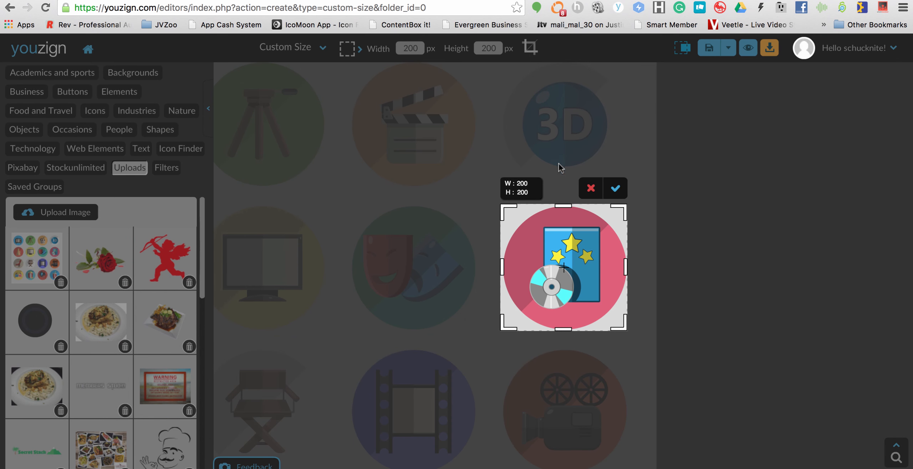
pyautogui.click(616, 189)
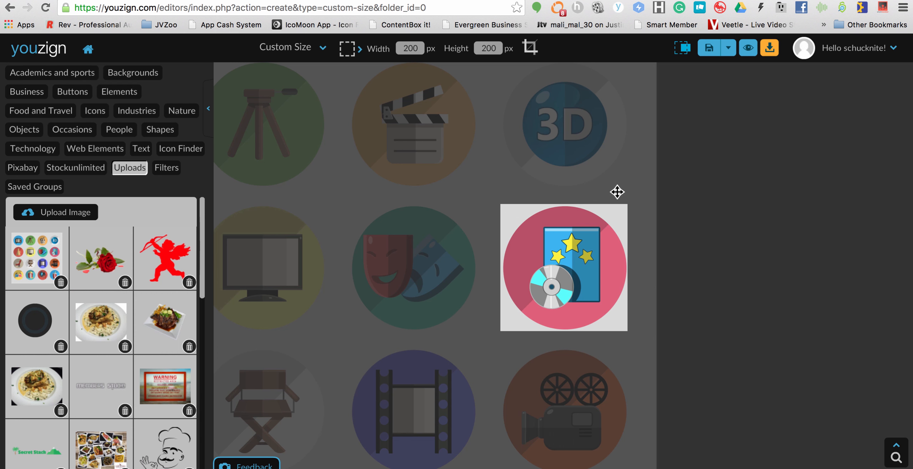
pyautogui.moveTo(572, 274)
pyautogui.mouseDown()
pyautogui.moveTo(587, 273)
pyautogui.moveTo(570, 273)
pyautogui.mouseUp()
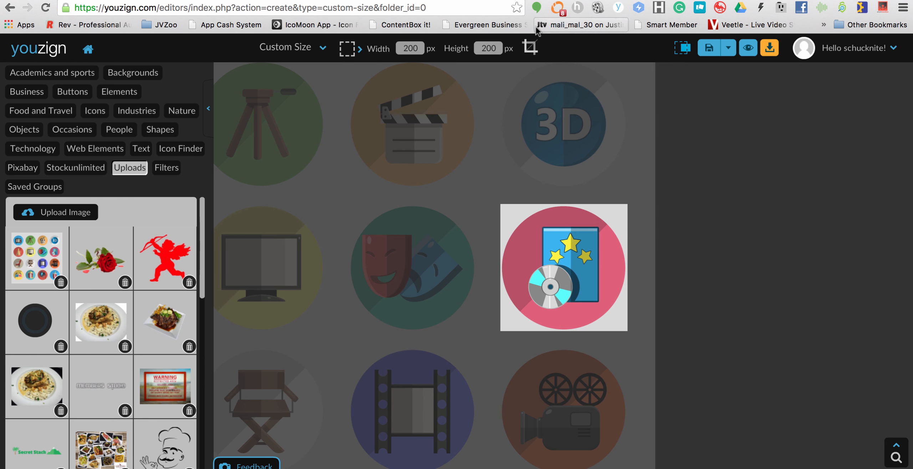
pyautogui.click(531, 49)
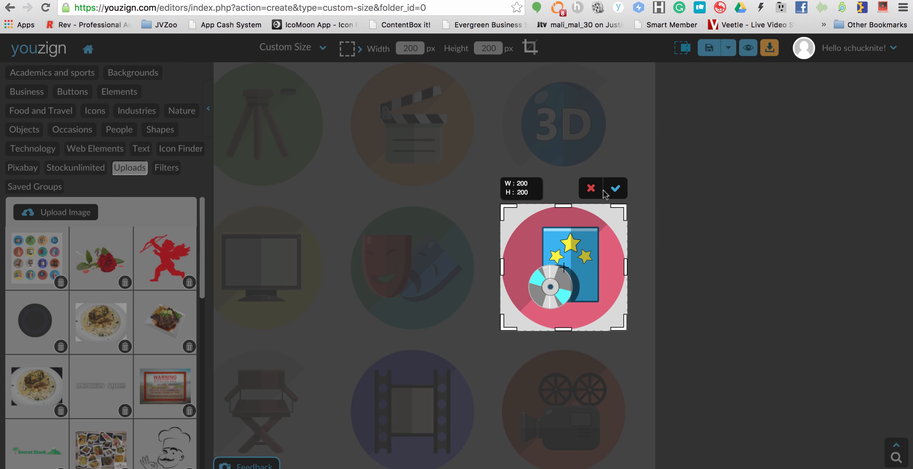
pyautogui.click(615, 189)
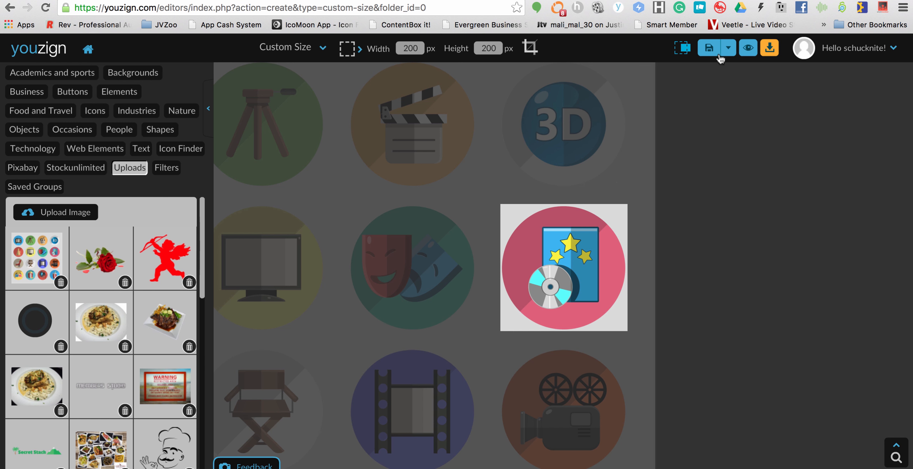
# - Save the design as a new one titled "Download Icon"
pyautogui.click(725, 55)
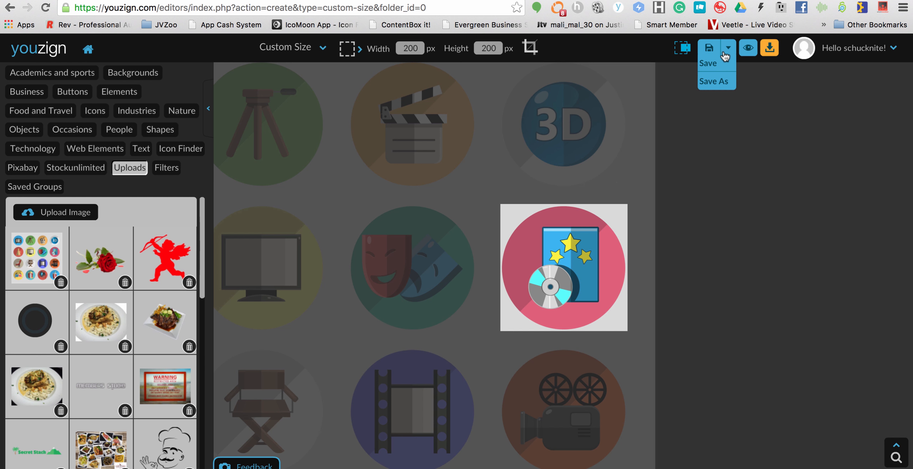
pyautogui.click(720, 83)
pyautogui.click(487, 215)
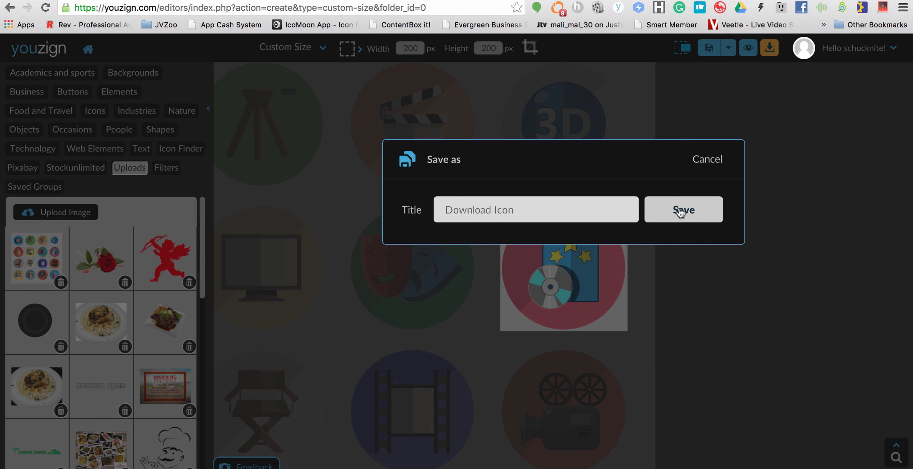
pyautogui.click(679, 209)
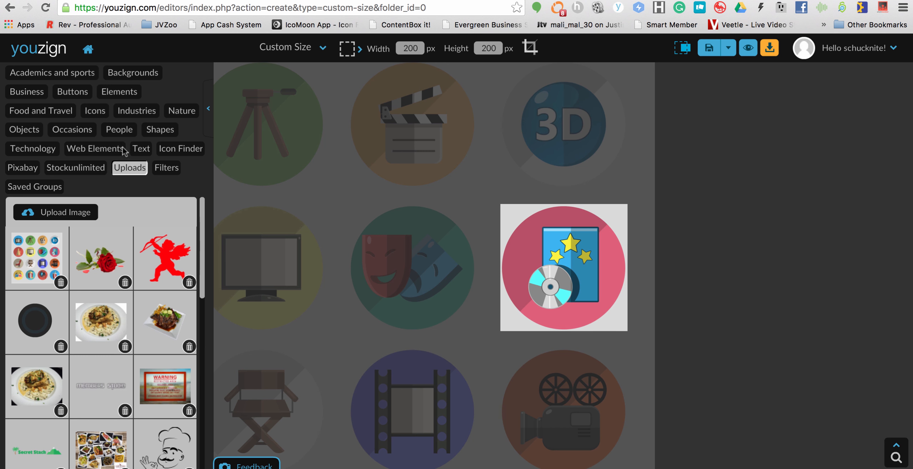
# - Reload the editor page and reposition the icon set image so the pink disc icon fits in the canvas
pyautogui.click(45, 7)
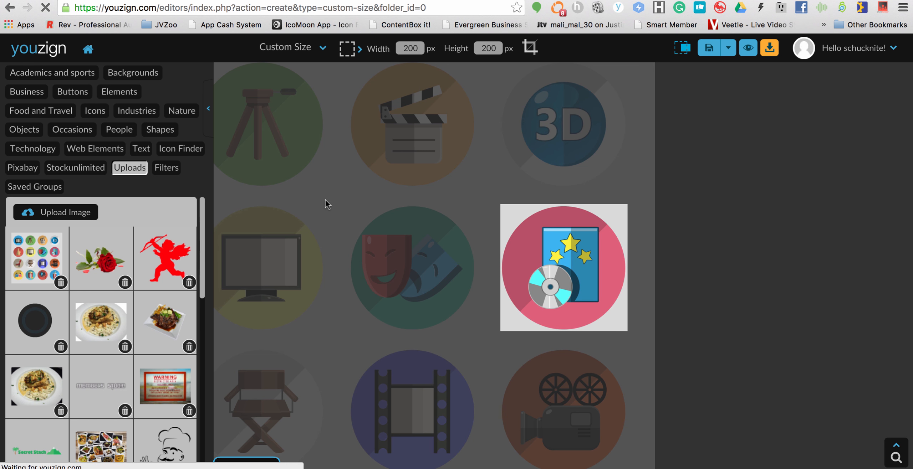
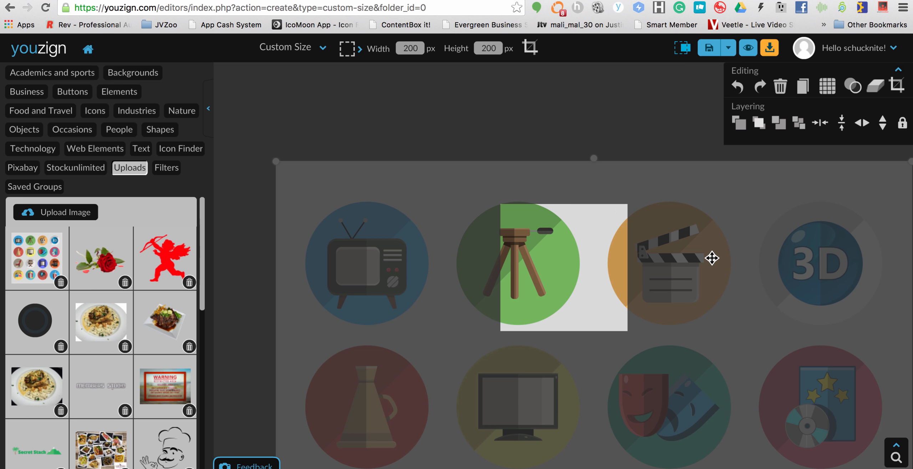
pyautogui.moveTo(711, 259); pyautogui.dragTo(455, 119)
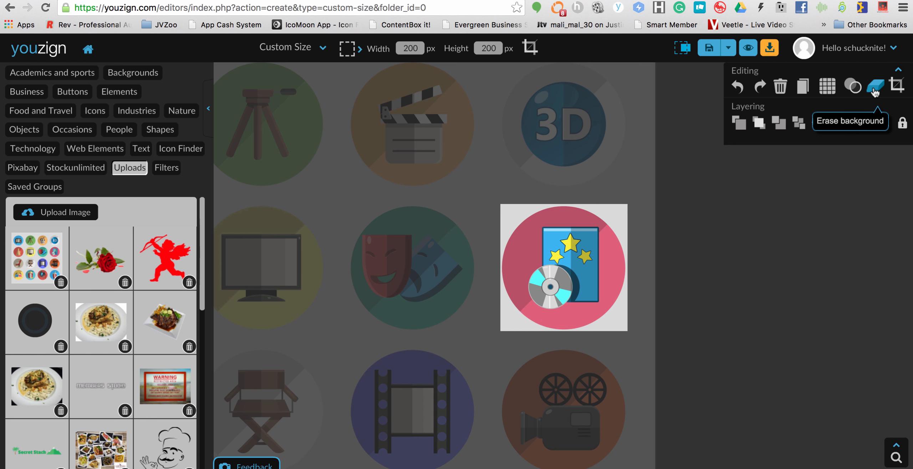
# - Erase the image's background, marking the disc icon to keep and the area beside it to remove, and apply the result
pyautogui.click(875, 92)
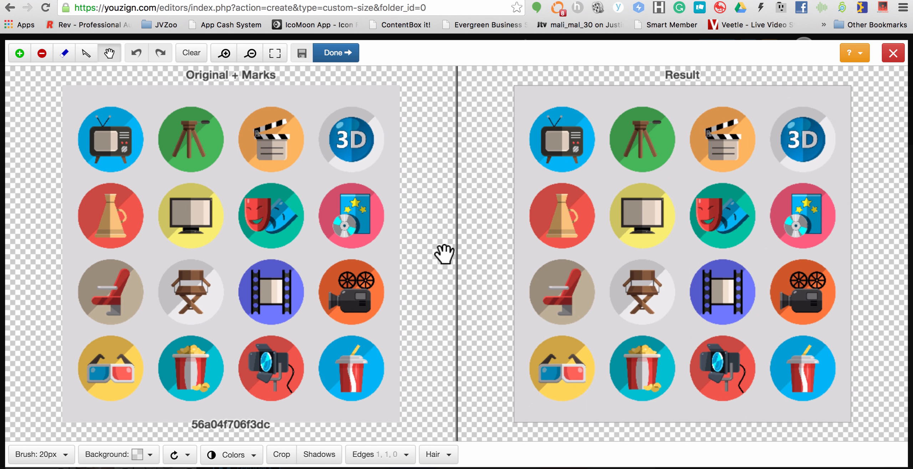
pyautogui.moveTo(367, 230); pyautogui.dragTo(277, 261)
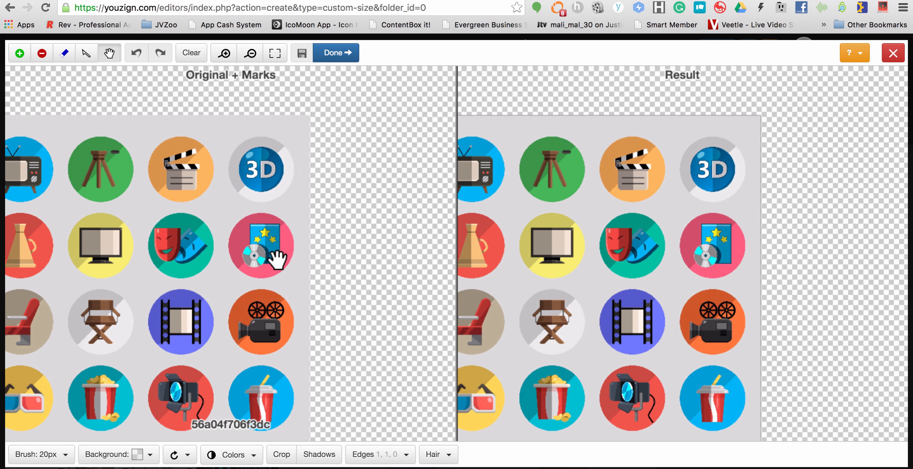
pyautogui.click(19, 53)
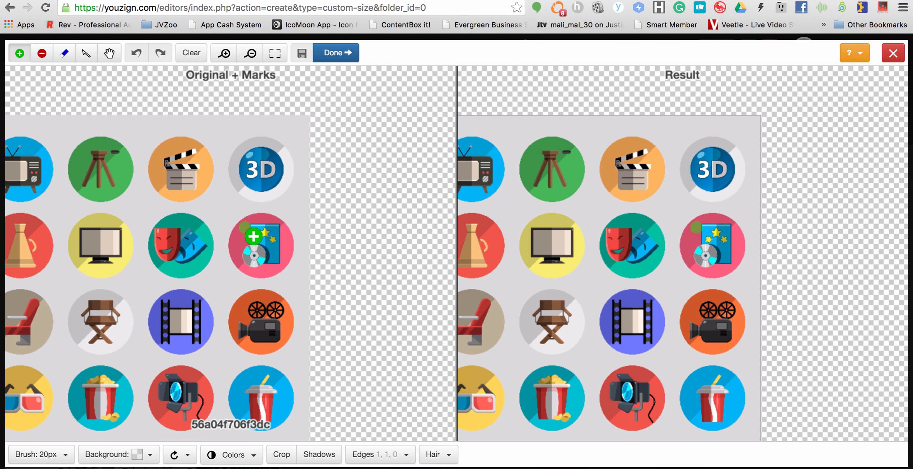
pyautogui.moveTo(245, 227)
pyautogui.mouseDown()
pyautogui.moveTo(255, 263)
pyautogui.moveTo(282, 269)
pyautogui.moveTo(285, 247)
pyautogui.moveTo(261, 237)
pyautogui.mouseUp()
pyautogui.click(42, 53)
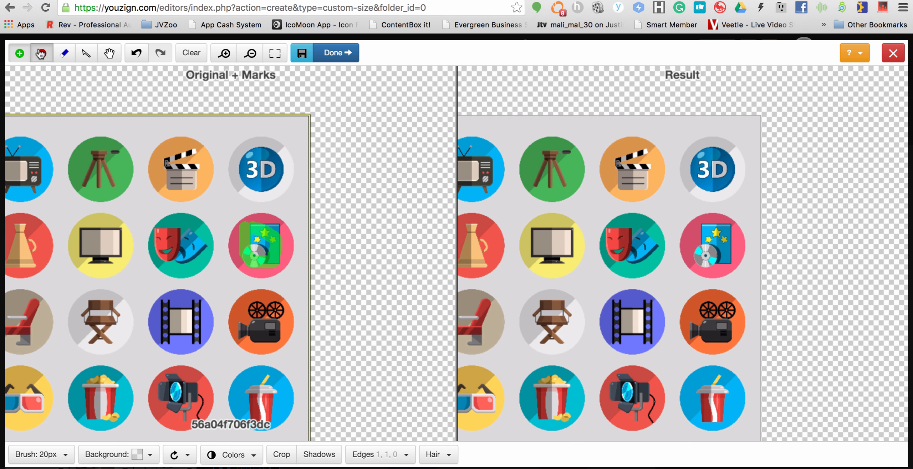
pyautogui.moveTo(231, 192)
pyautogui.mouseDown()
pyautogui.moveTo(210, 209)
pyautogui.moveTo(228, 287)
pyautogui.mouseUp()
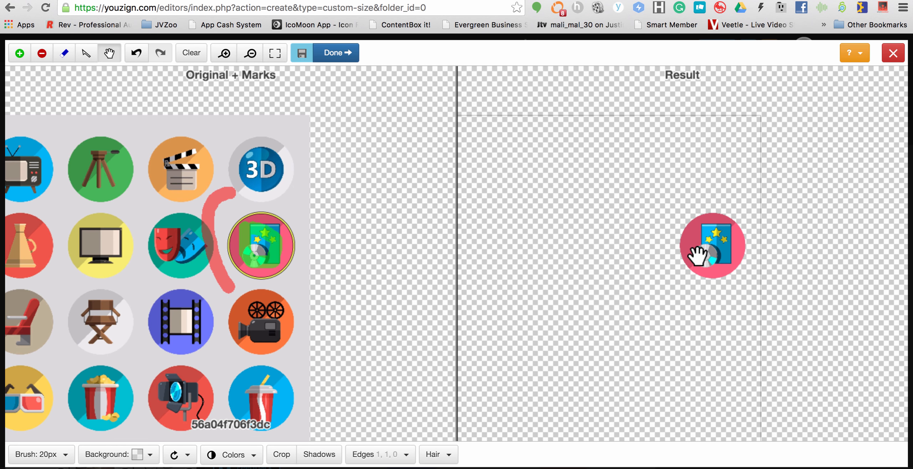
pyautogui.click(334, 53)
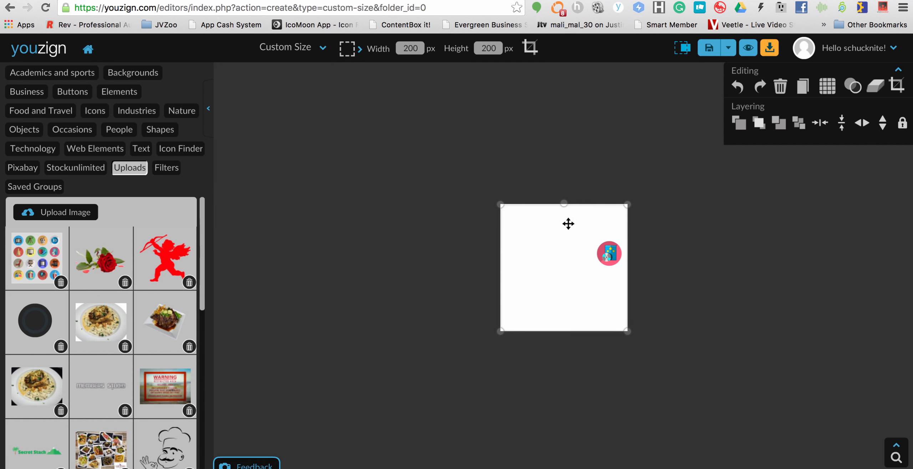
# - Crop the canvas to 68 by 61 px around the isolated disc icon
pyautogui.moveTo(612, 263); pyautogui.dragTo(587, 257)
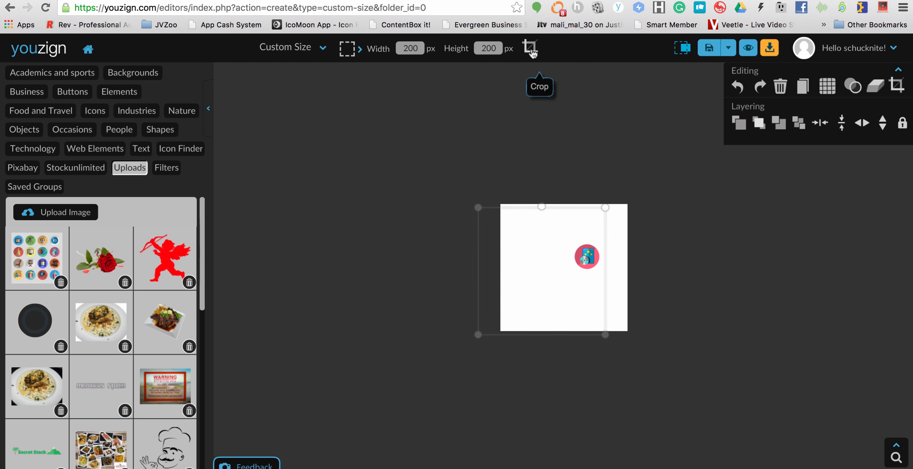
pyautogui.click(530, 49)
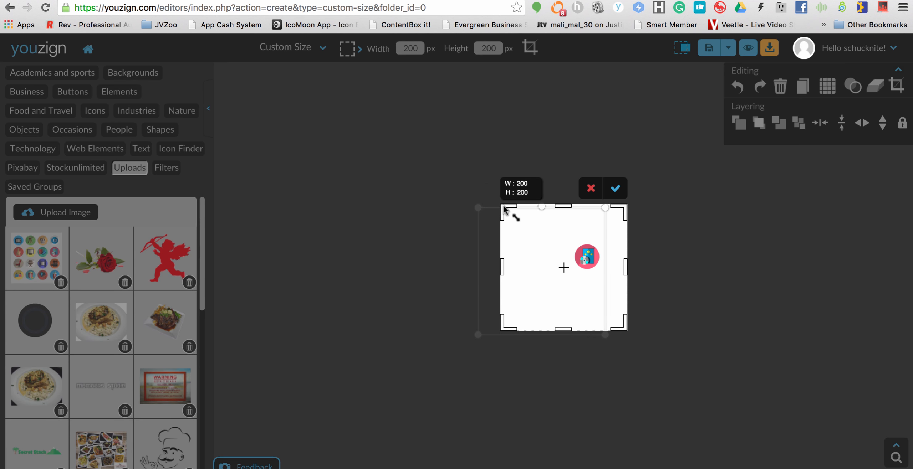
pyautogui.moveTo(511, 213); pyautogui.dragTo(558, 238)
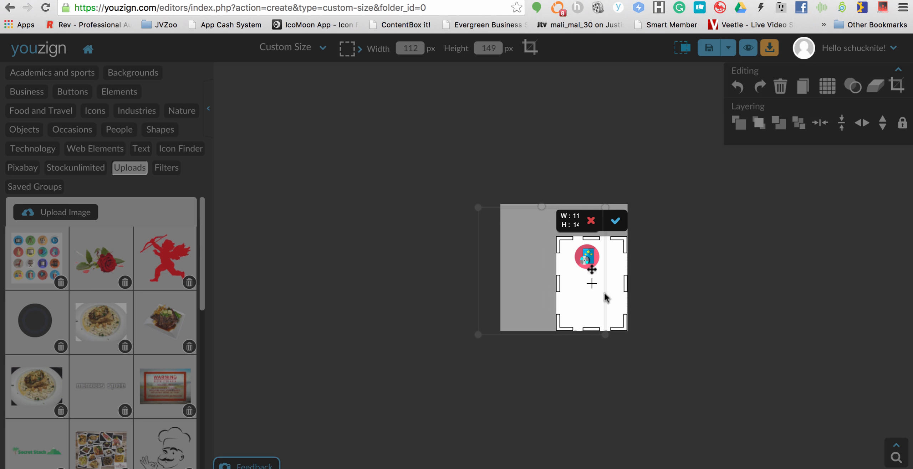
pyautogui.moveTo(621, 327); pyautogui.dragTo(571, 275)
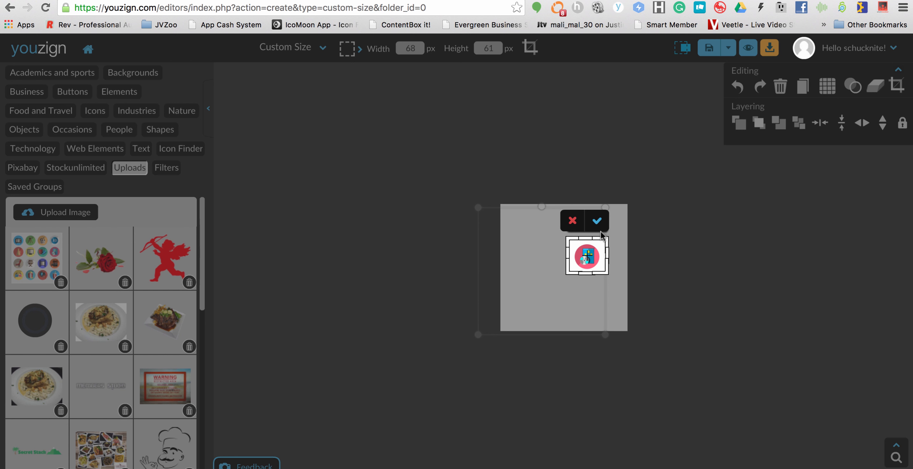
pyautogui.click(597, 222)
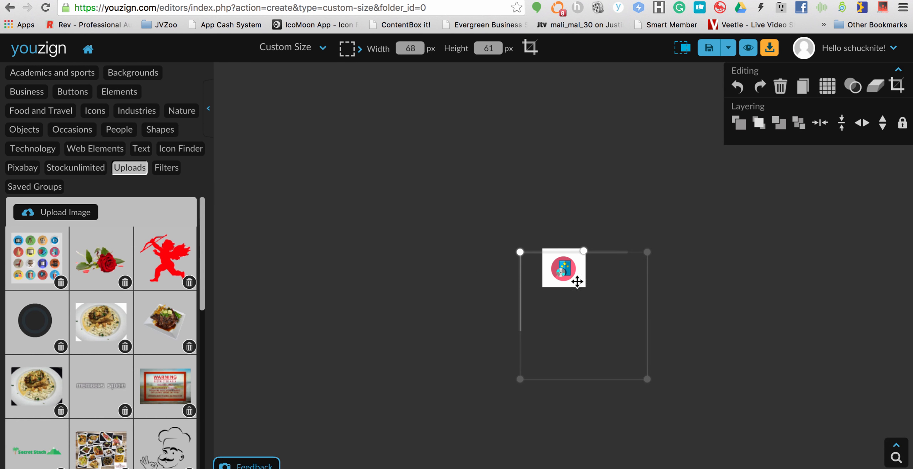
# - Enlarge the disc icon image and move it off the canvas so the canvas area is free
pyautogui.moveTo(571, 266)
pyautogui.mouseDown()
pyautogui.moveTo(559, 288)
pyautogui.moveTo(569, 242)
pyautogui.moveTo(575, 260)
pyautogui.mouseUp()
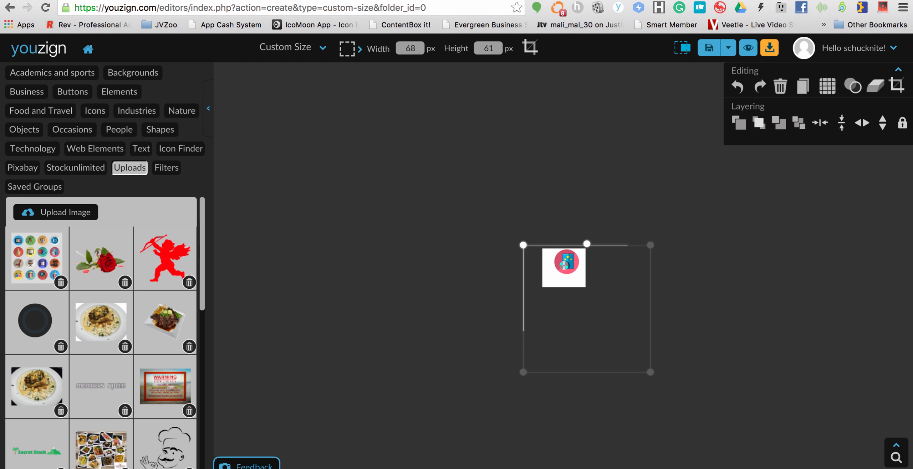
pyautogui.moveTo(649, 376); pyautogui.dragTo(744, 433)
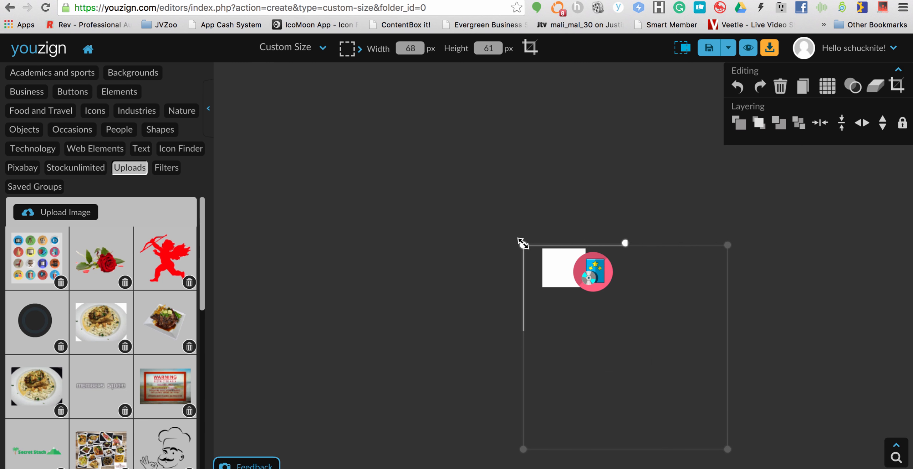
pyautogui.moveTo(523, 243); pyautogui.dragTo(440, 194)
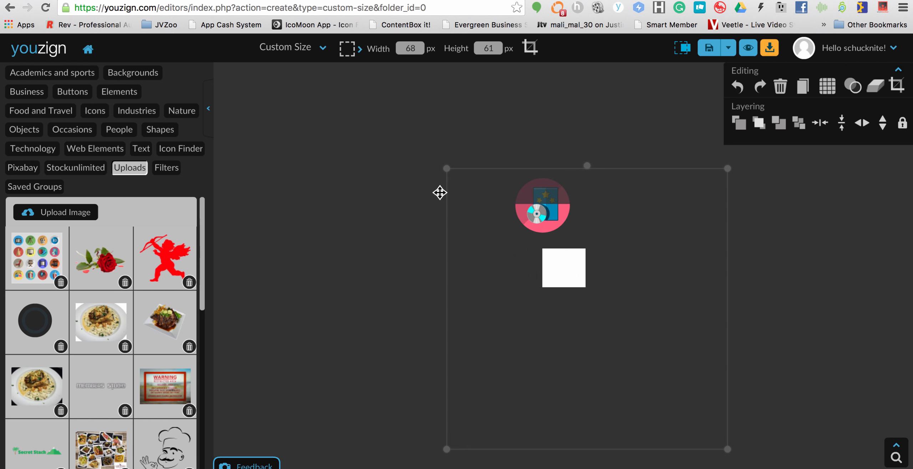
pyautogui.moveTo(527, 241); pyautogui.dragTo(477, 340)
# - Set the canvas background fill to None and resize the canvas to 200 by 200 px
pyautogui.click(576, 257)
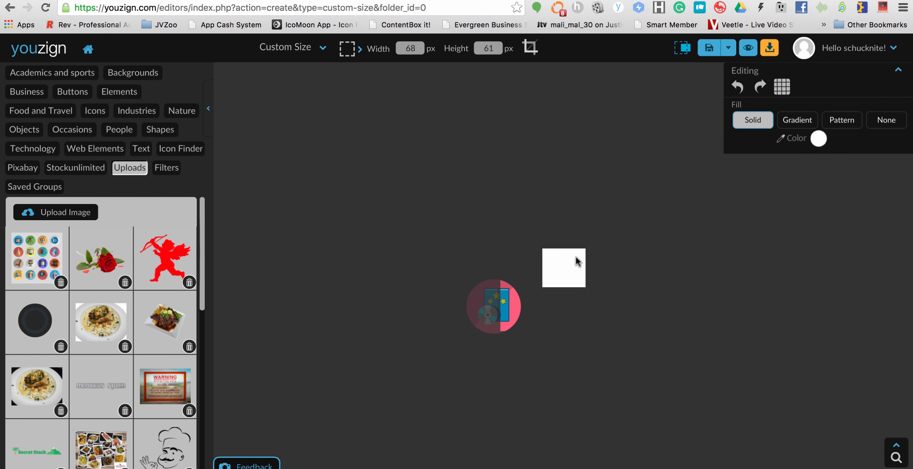
pyautogui.click(884, 121)
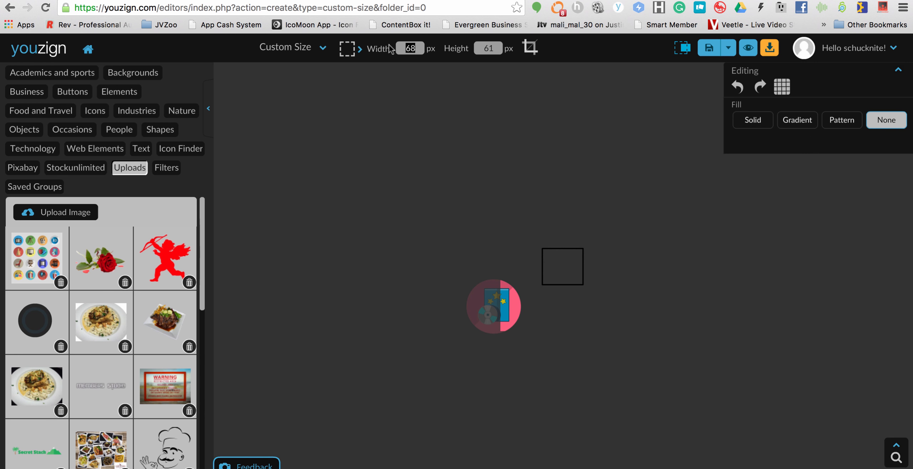
pyautogui.doubleClick(494, 47)
pyautogui.write('200')
pyautogui.click(494, 307)
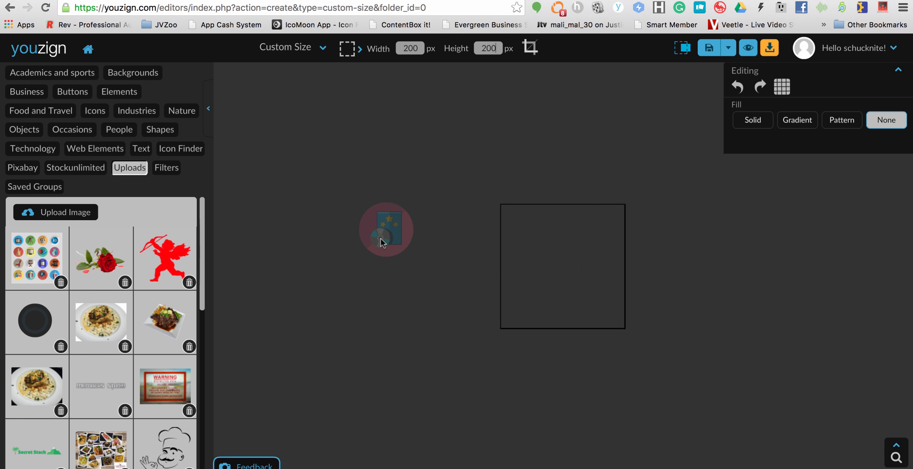
# - Move the disc icon onto the canvas, enlarging and repositioning it until it is centred and nearly fills the square
pyautogui.moveTo(389, 227); pyautogui.dragTo(592, 292)
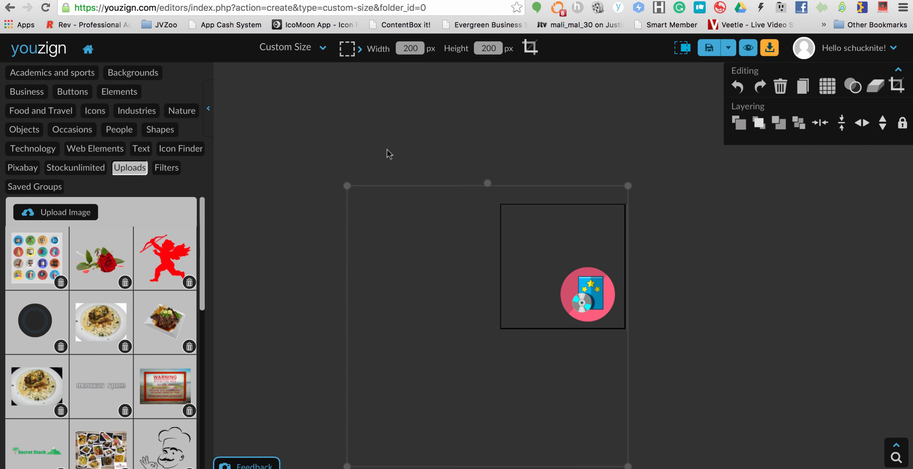
pyautogui.moveTo(346, 186); pyautogui.dragTo(235, 127)
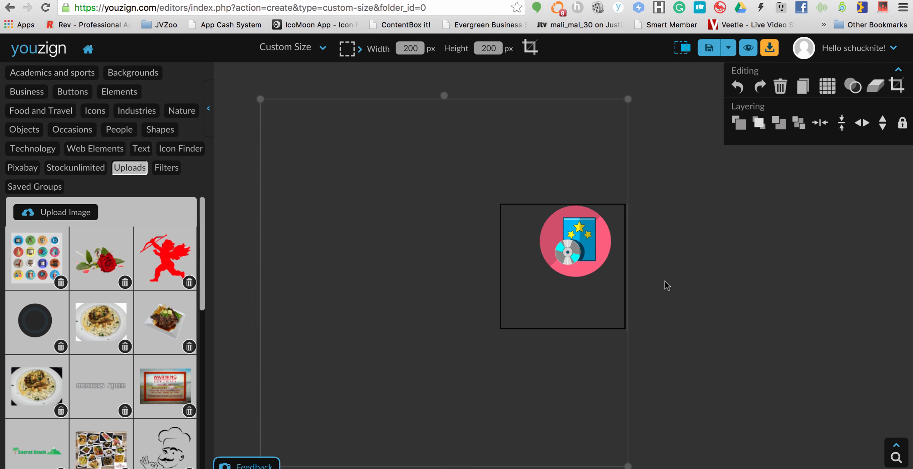
pyautogui.moveTo(585, 239); pyautogui.dragTo(556, 238)
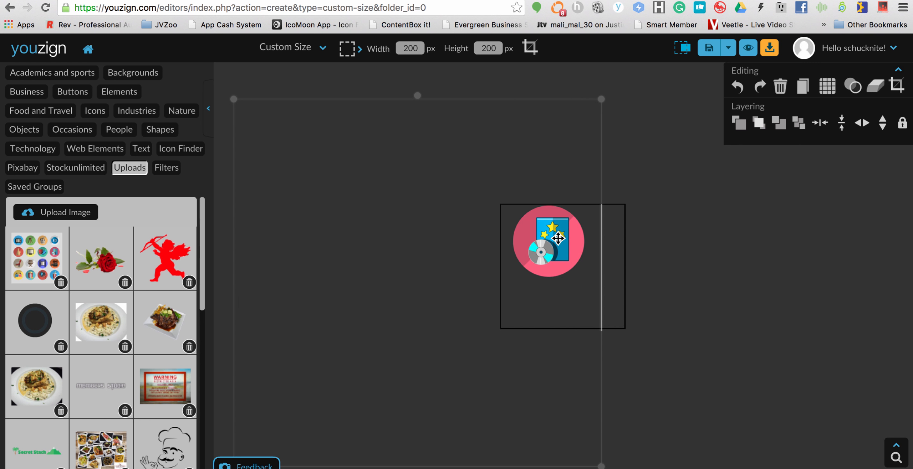
pyautogui.moveTo(583, 205); pyautogui.dragTo(581, 250)
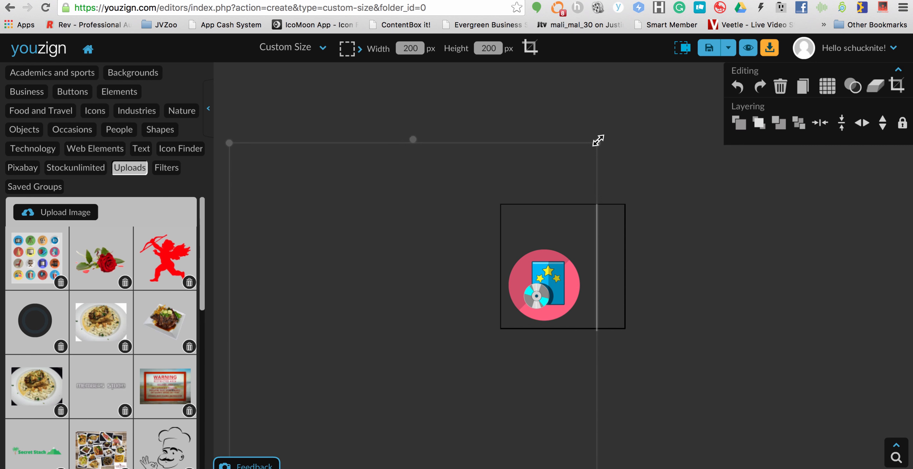
pyautogui.moveTo(598, 141); pyautogui.dragTo(657, 109)
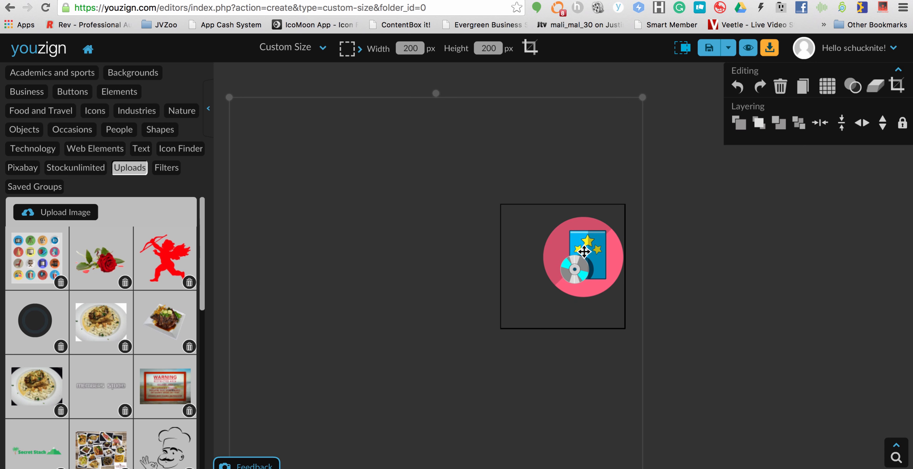
pyautogui.moveTo(586, 249); pyautogui.dragTo(548, 279)
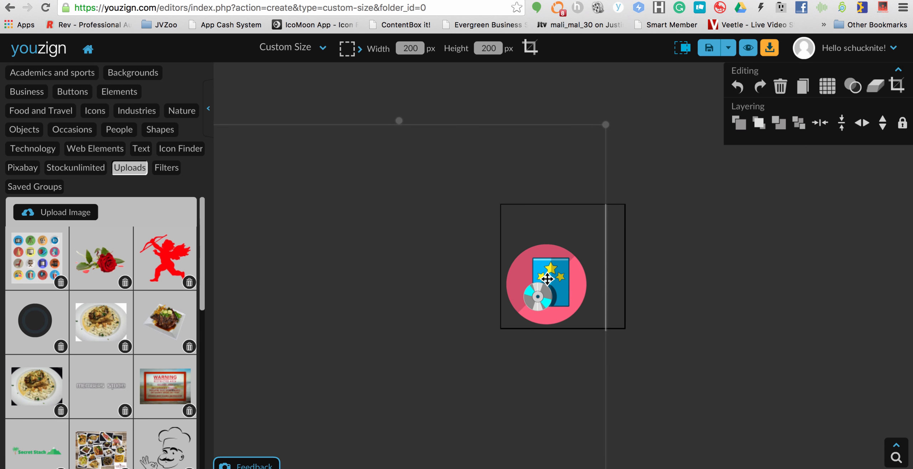
pyautogui.moveTo(605, 125); pyautogui.dragTo(663, 74)
pyautogui.click(604, 234)
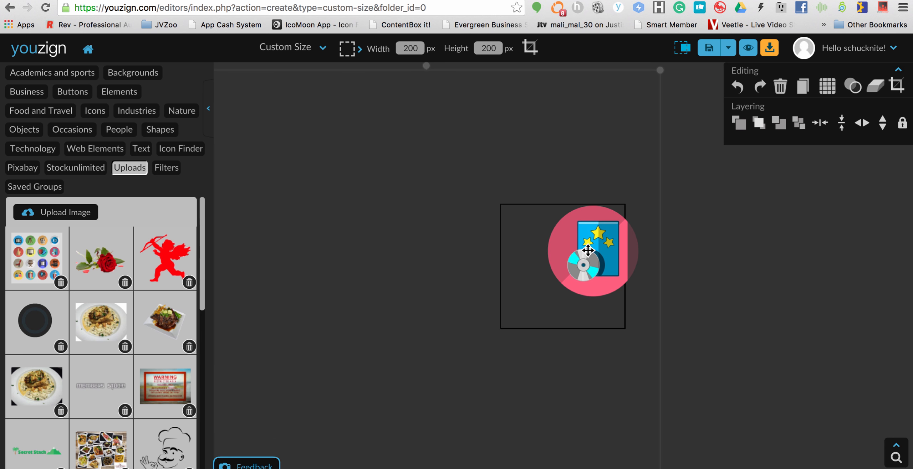
pyautogui.moveTo(580, 263); pyautogui.dragTo(540, 285)
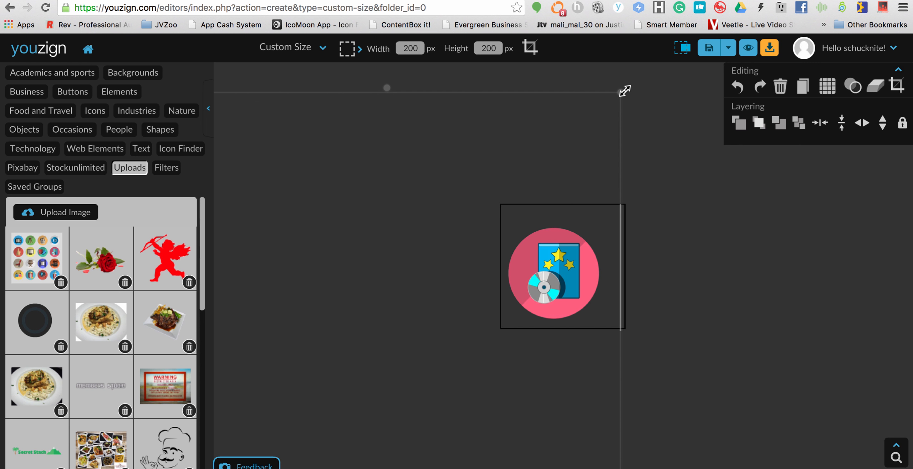
pyautogui.moveTo(623, 89); pyautogui.dragTo(714, 27)
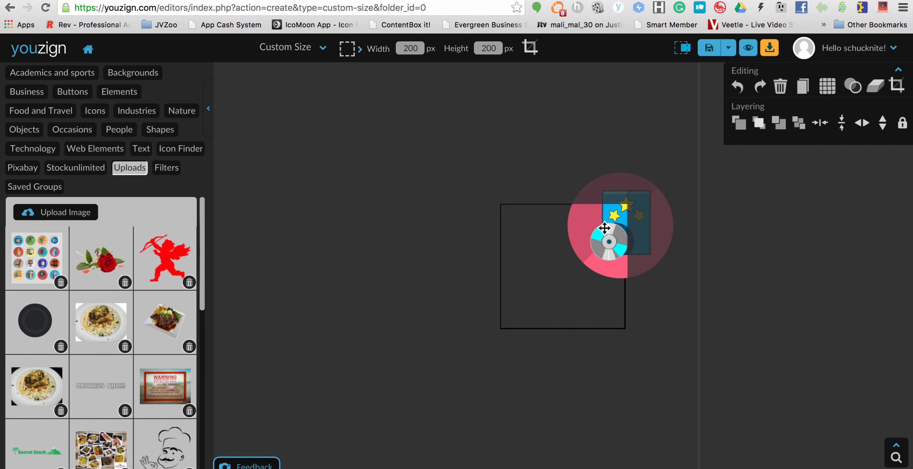
pyautogui.moveTo(612, 206); pyautogui.dragTo(548, 266)
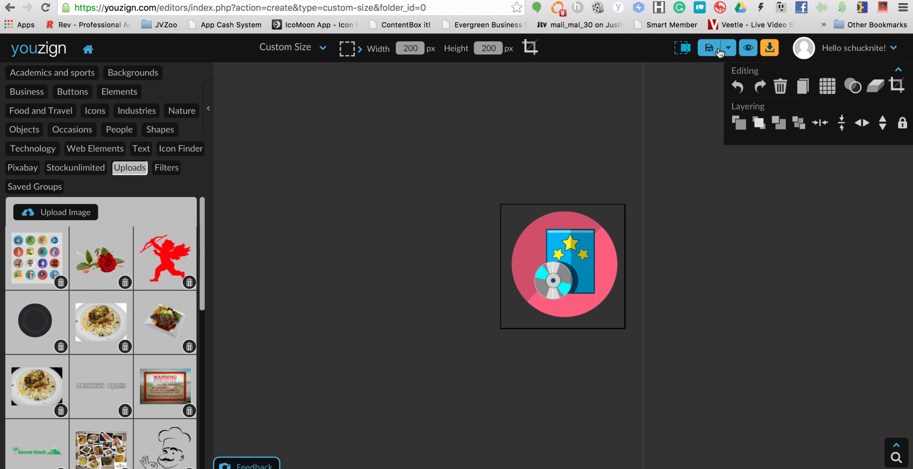
# - Save the 200 px icon design as a new one titled "Download Icon"
pyautogui.click(728, 50)
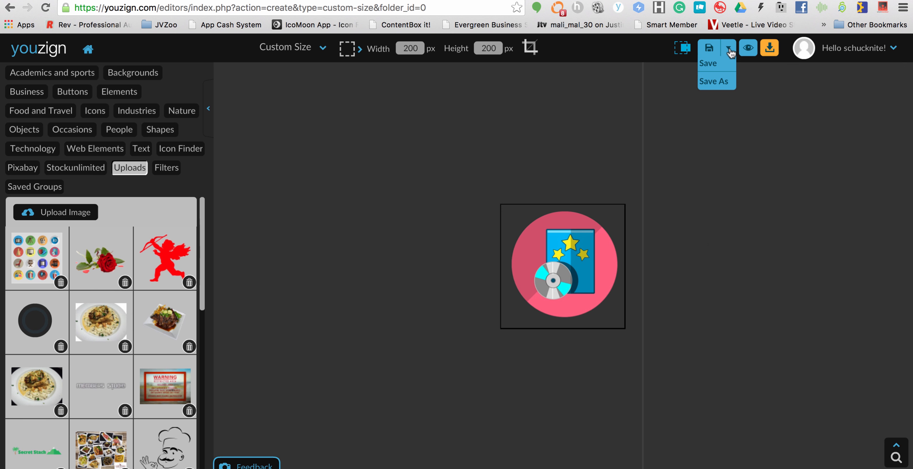
pyautogui.click(720, 82)
pyautogui.click(486, 213)
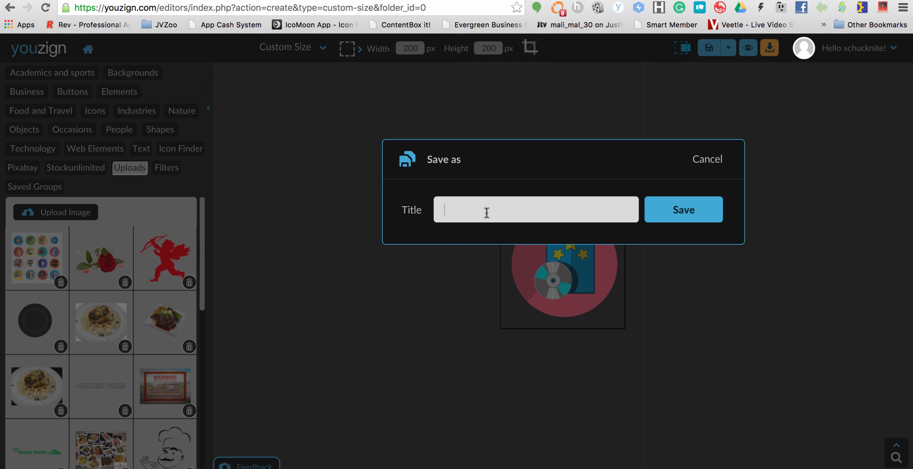
pyautogui.write('Download Icon')
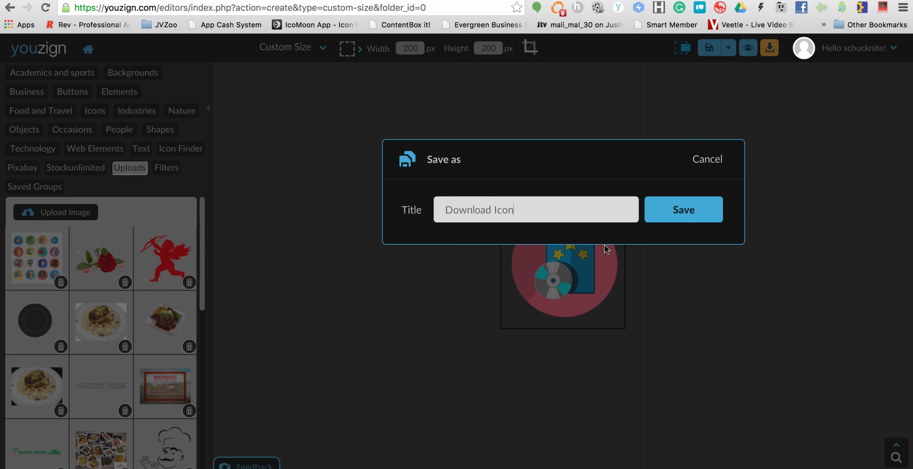
pyautogui.click(679, 215)
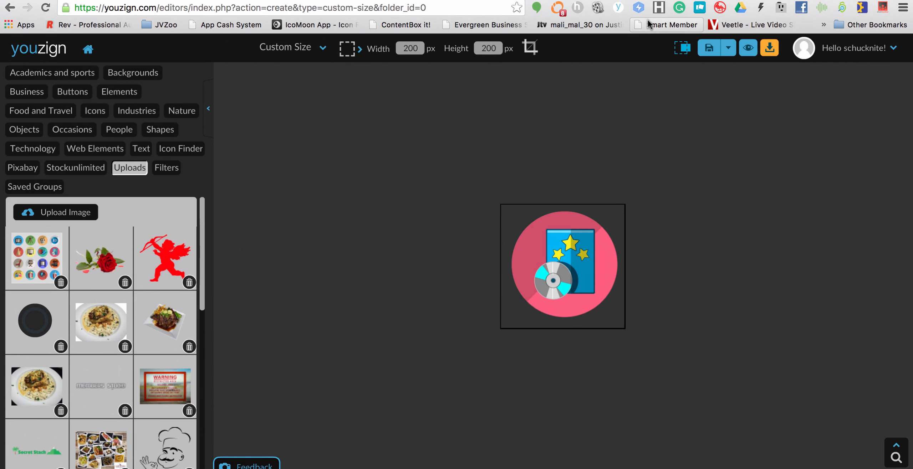
# - Download the design, naming the file "Download Icon" and choosing the Members Studio folder as its location
pyautogui.click(771, 54)
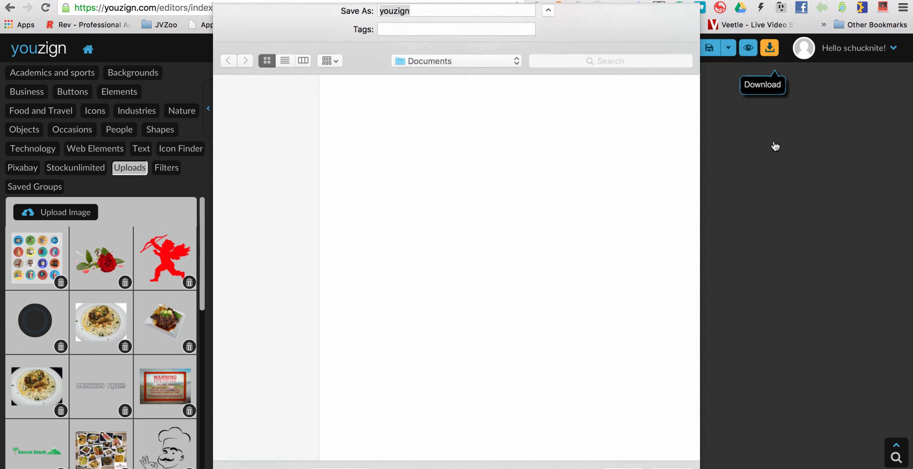
pyautogui.write('Doe')
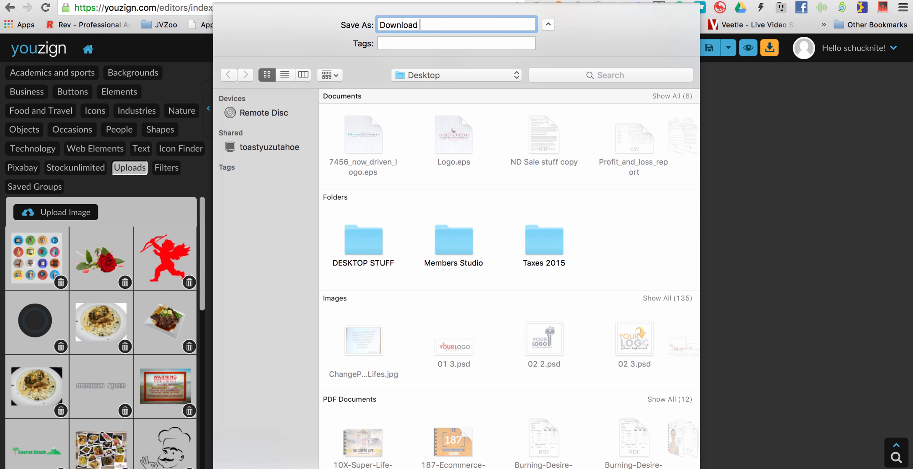
pyautogui.click(518, 78)
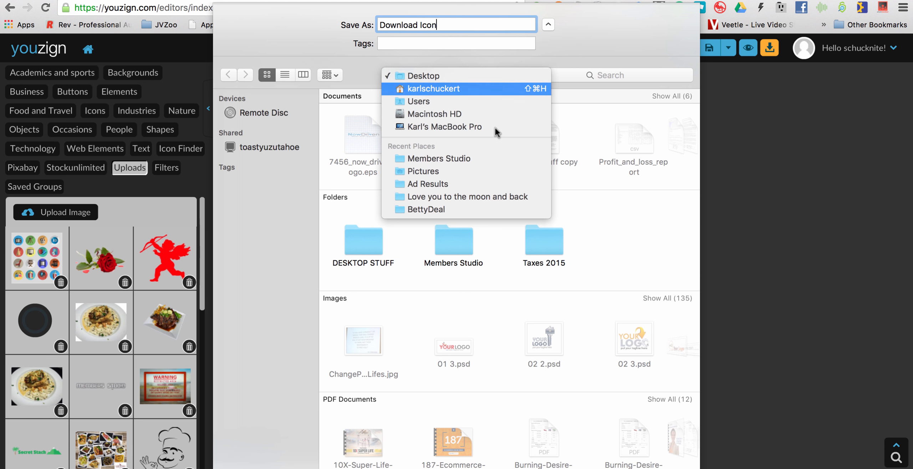
pyautogui.click(471, 161)
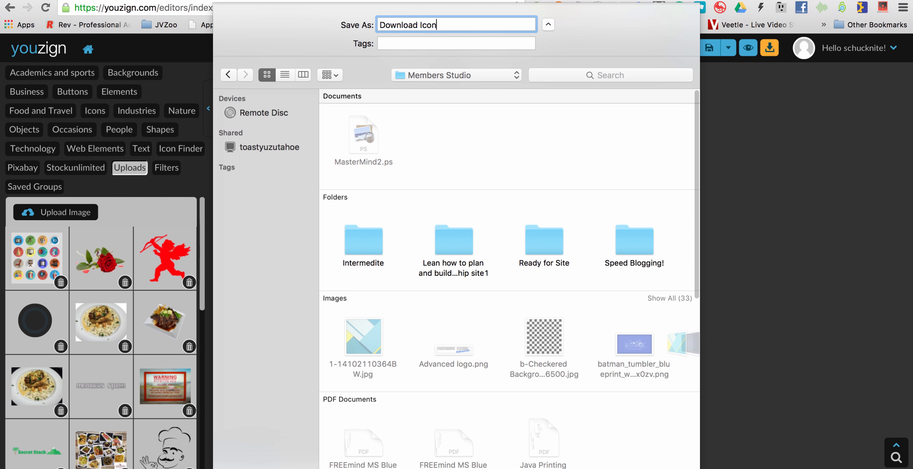
# - Create a new folder named "Icon set" inside Members Studio and save the downloaded icon file in it
pyautogui.press('super+shift+n')
pyautogui.press('BackSpace')
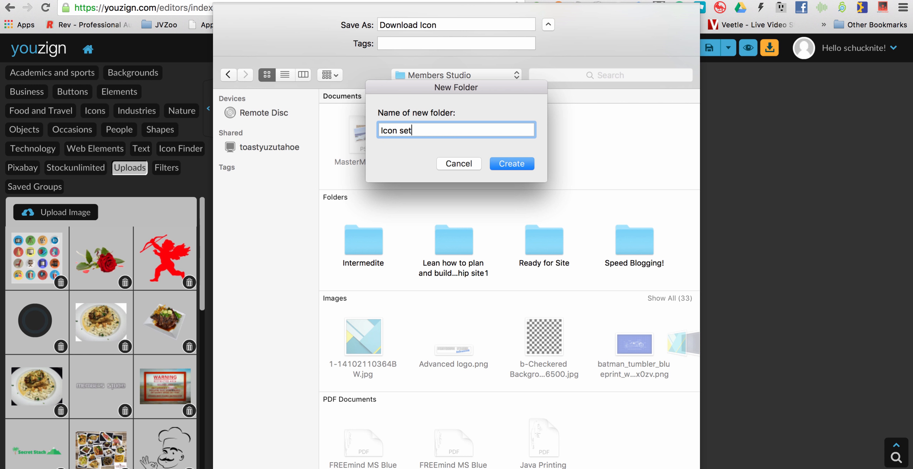
pyautogui.write('Icon set')
pyautogui.click(513, 164)
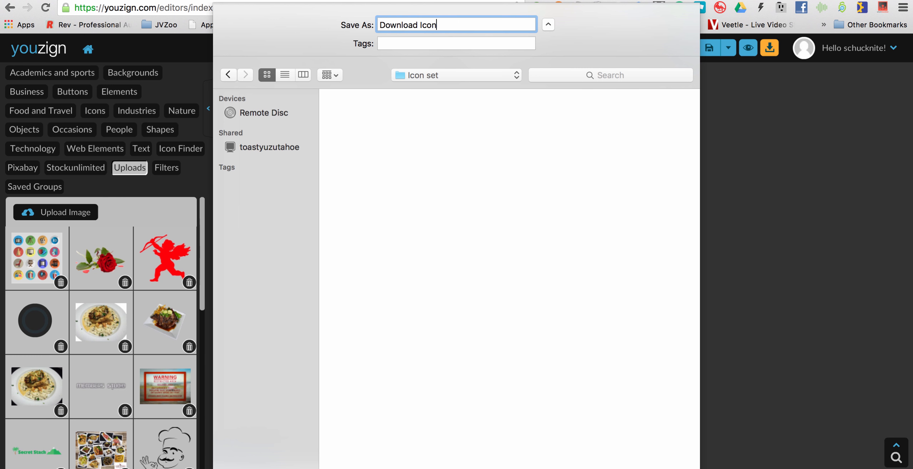
pyautogui.press('Return')
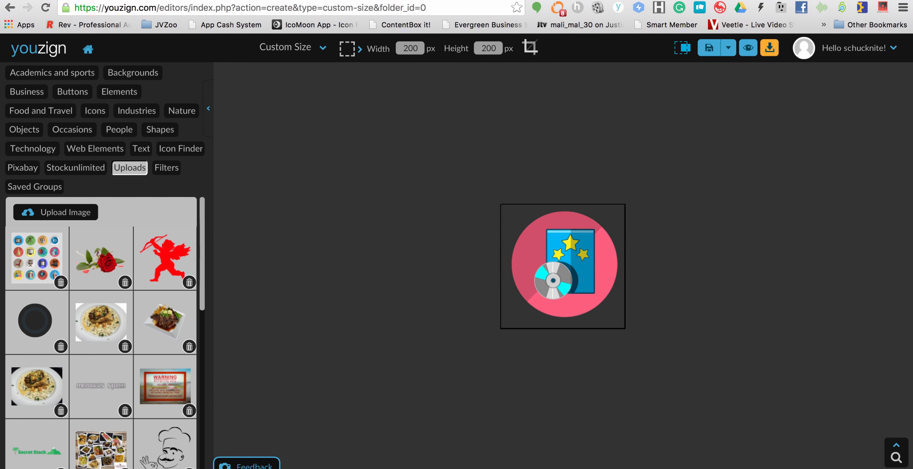
# - Switch to the Members Studio site on Smart Member and open the header menu's Download Center item for editing
pyautogui.click(488, 0)
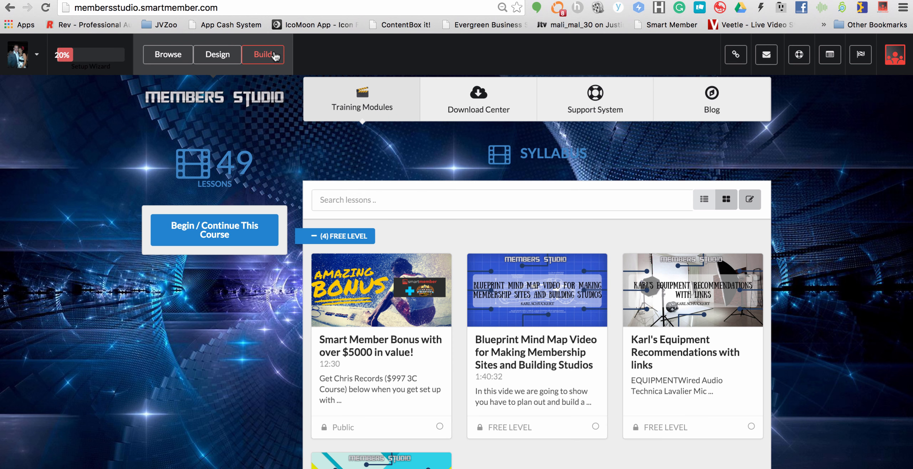
pyautogui.moveTo(477, 94)
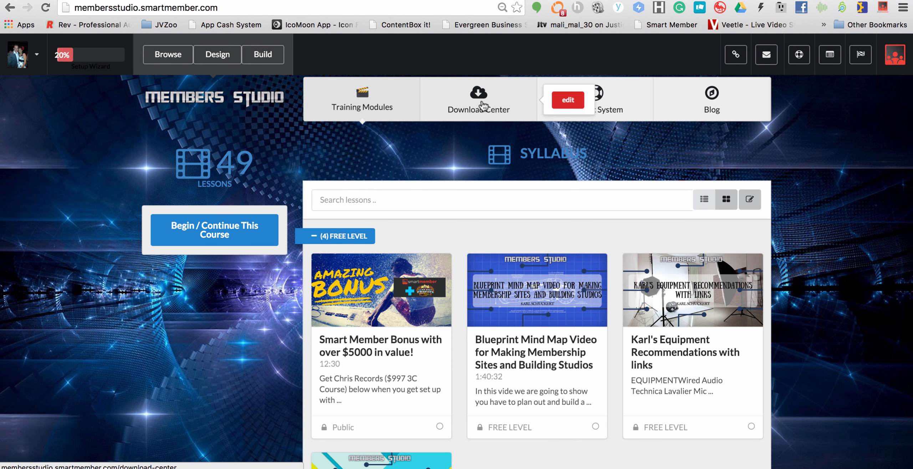
pyautogui.click(271, 56)
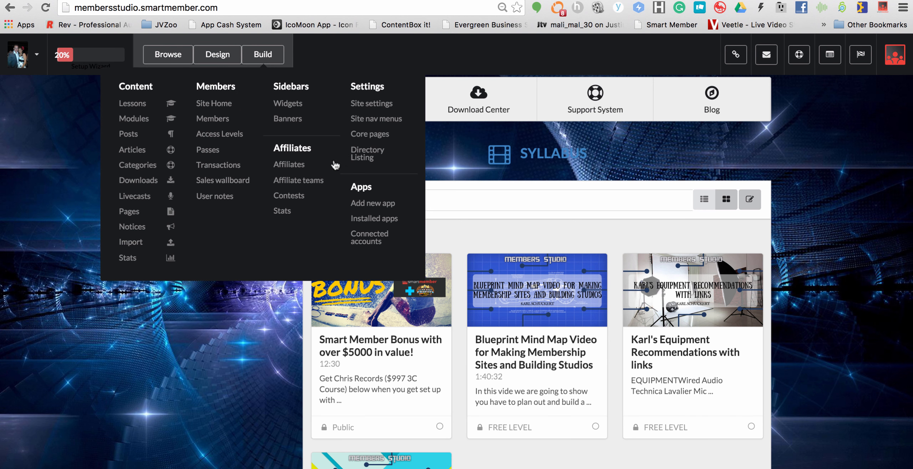
pyautogui.click(371, 119)
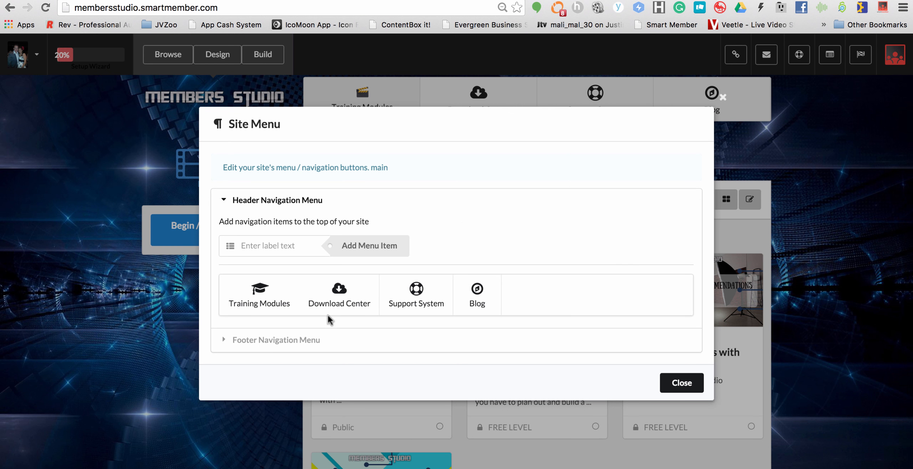
pyautogui.click(337, 305)
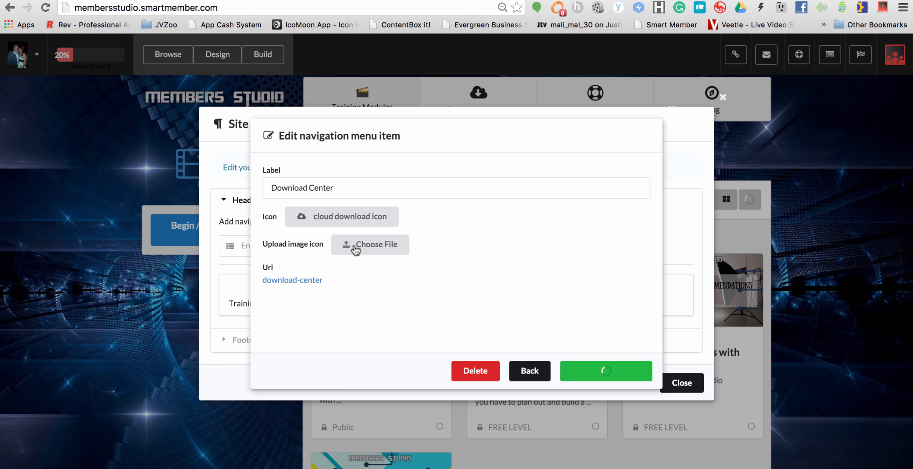
# - Upload Download Icon.png from the Icon set folder as the Download Center item's image icon
pyautogui.click(376, 244)
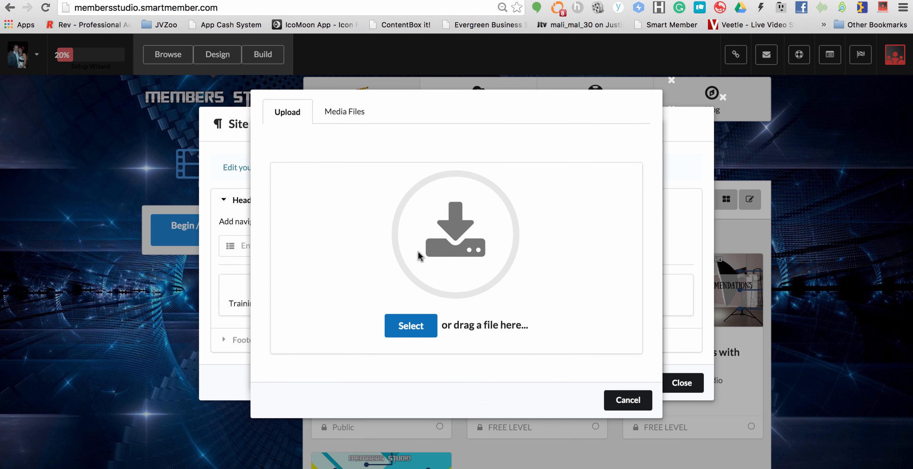
pyautogui.click(406, 327)
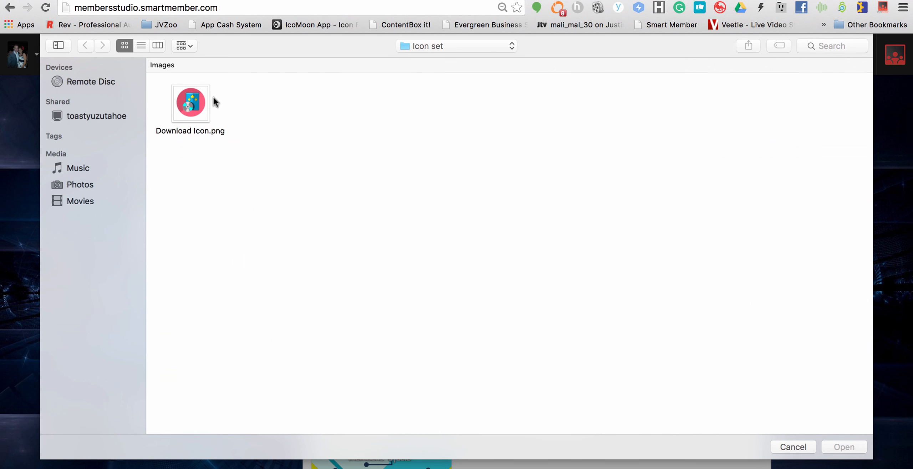
pyautogui.doubleClick(194, 109)
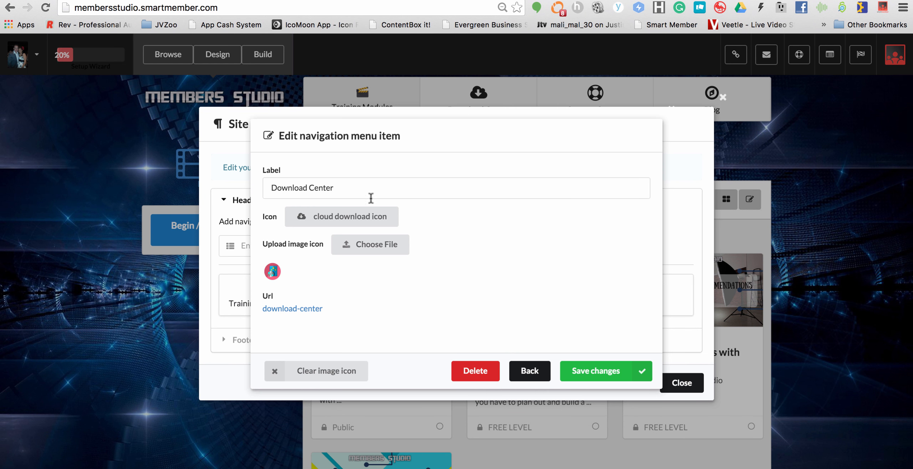
# - Save the Download Center menu item with its new image icon and close the site menu editor
pyautogui.click(587, 370)
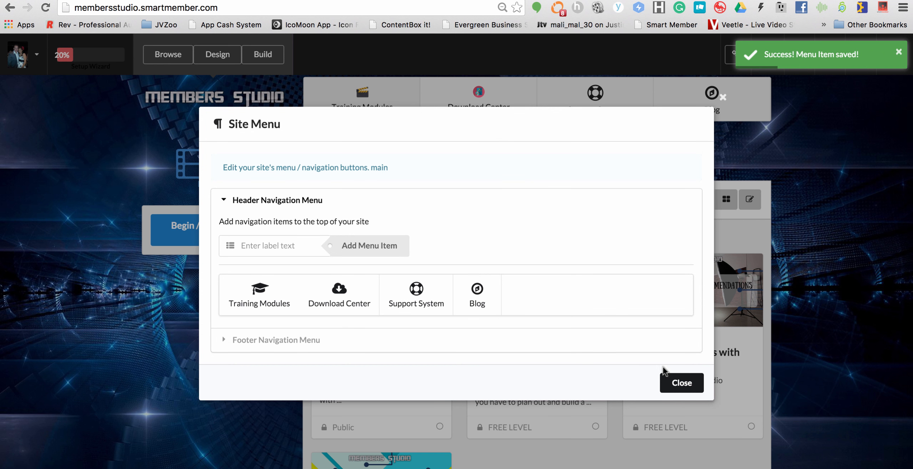
pyautogui.click(680, 382)
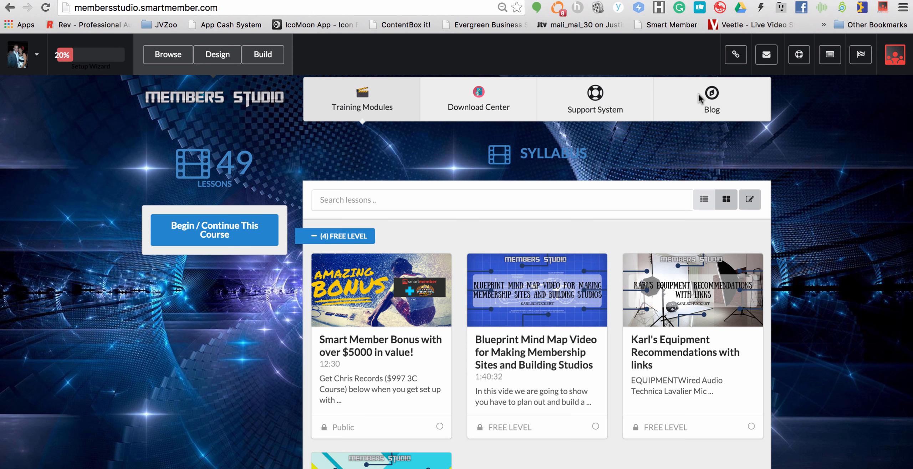
pyautogui.moveTo(699, 96)
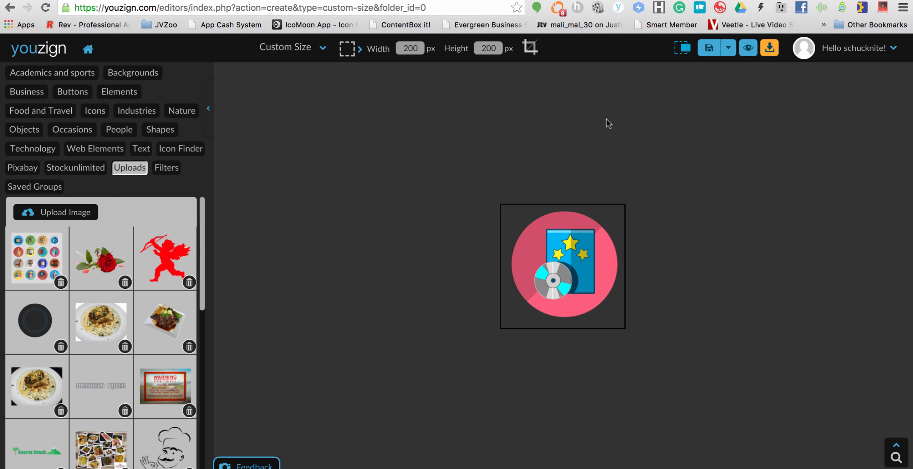
# - Switch back to the icon design in Youzign and widen its canvas to 700 px
pyautogui.moveTo(560, 265); pyautogui.dragTo(559, 265)
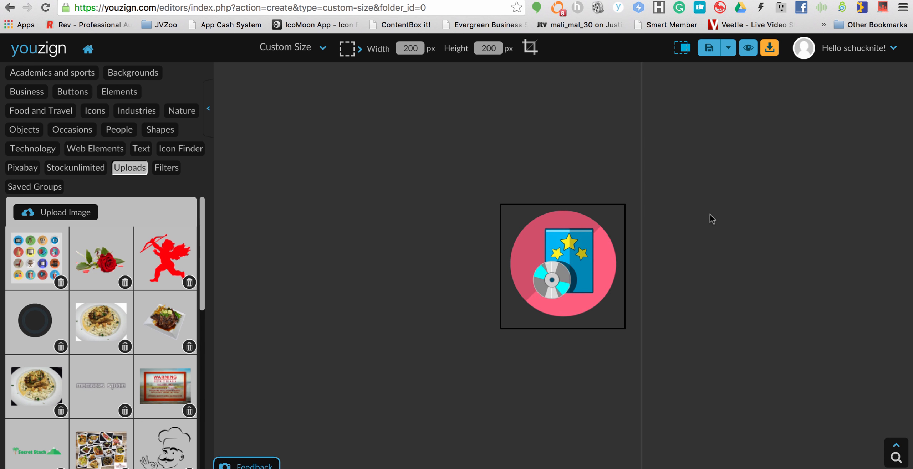
pyautogui.click(407, 48)
pyautogui.press('BackSpace')
pyautogui.write('5')
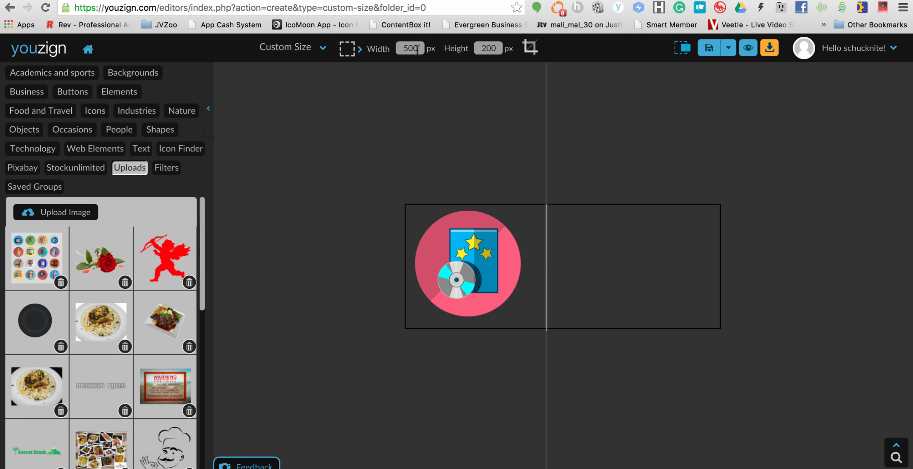
pyautogui.press('BackSpace')
pyautogui.write('7')
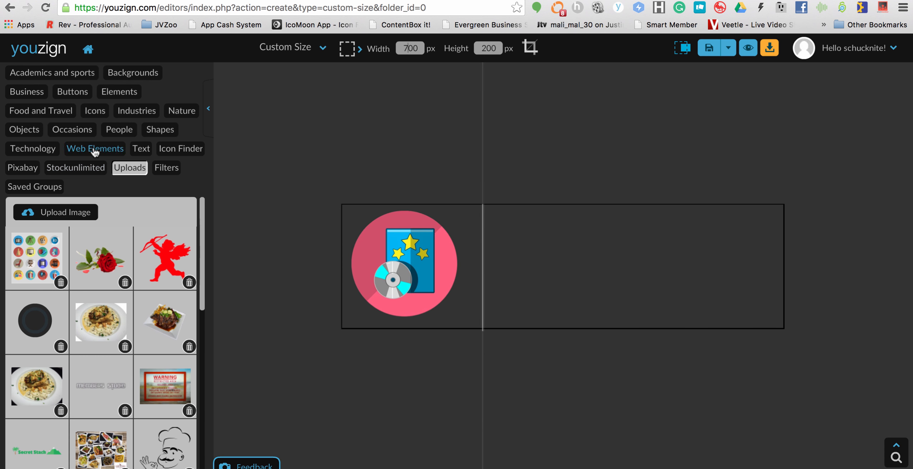
# - Add a headline reading "Members Studio" and place it beside the round icon, clear of the artwork
pyautogui.click(135, 149)
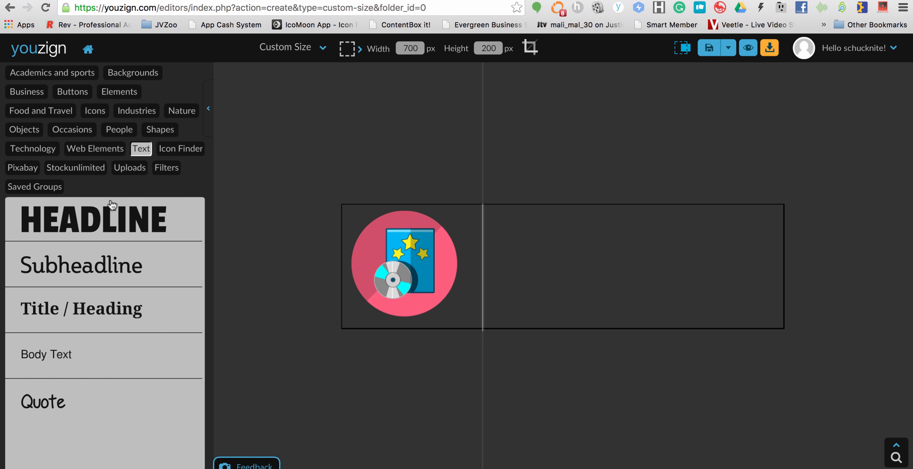
pyautogui.click(93, 219)
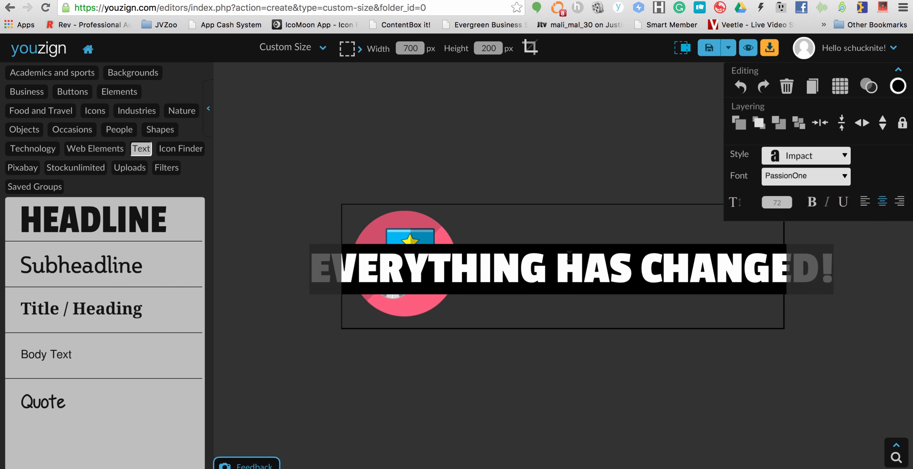
pyautogui.write('Mem')
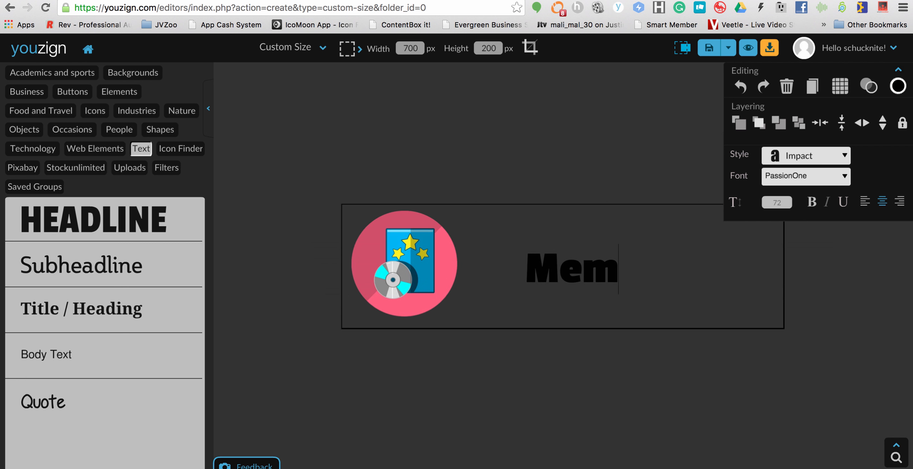
pyautogui.write('bers Studio')
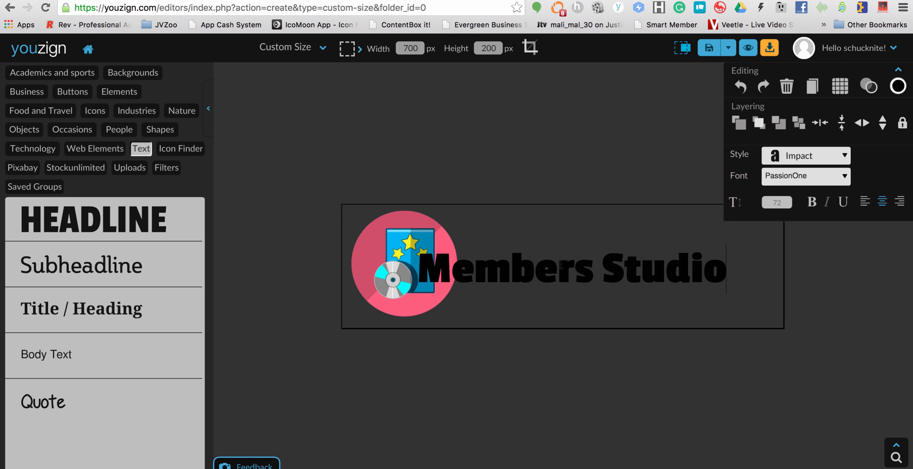
pyautogui.click(576, 230)
pyautogui.click(566, 271)
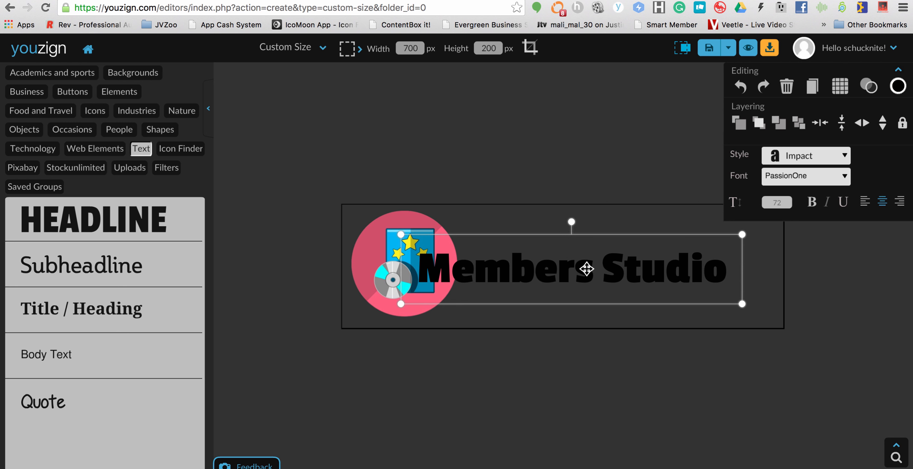
pyautogui.moveTo(567, 270); pyautogui.dragTo(616, 269)
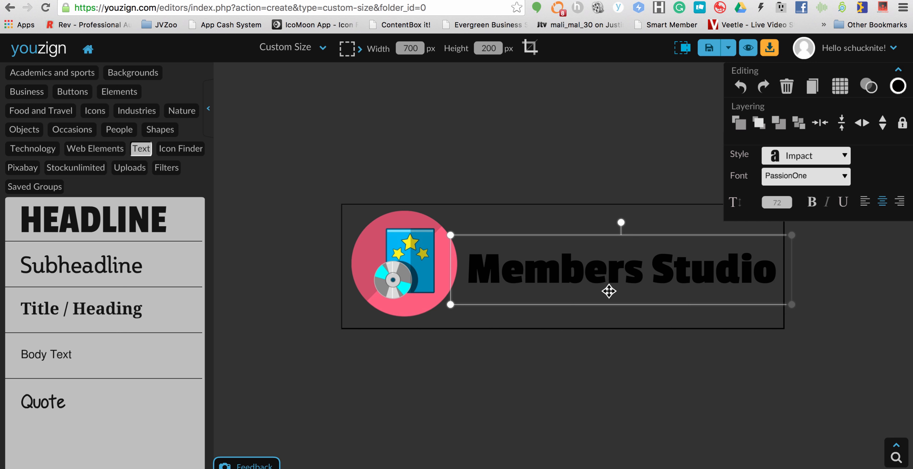
# - Recolour the "Members Studio" headline by sampling the blue of the book in the icon
pyautogui.doubleClick(629, 273)
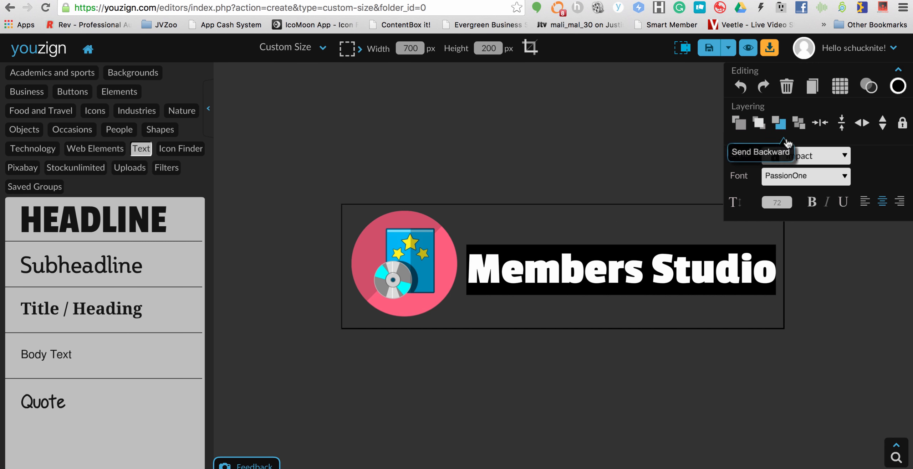
pyautogui.click(898, 86)
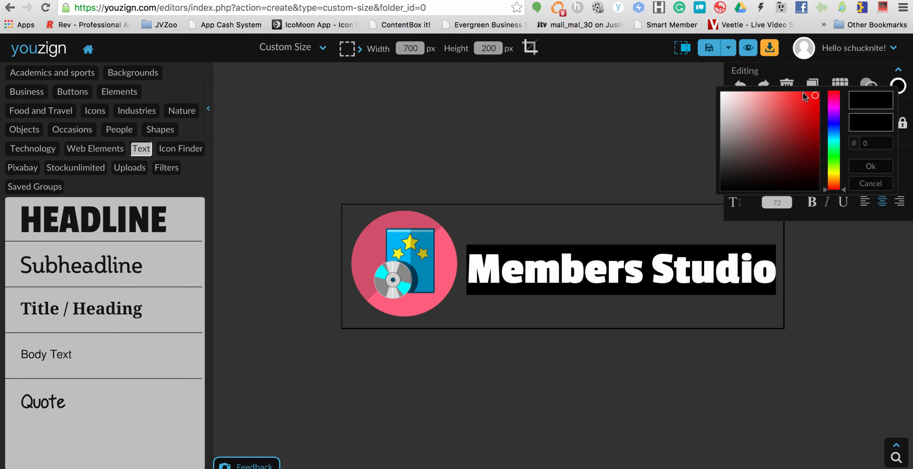
pyautogui.click(815, 95)
pyautogui.click(450, 249)
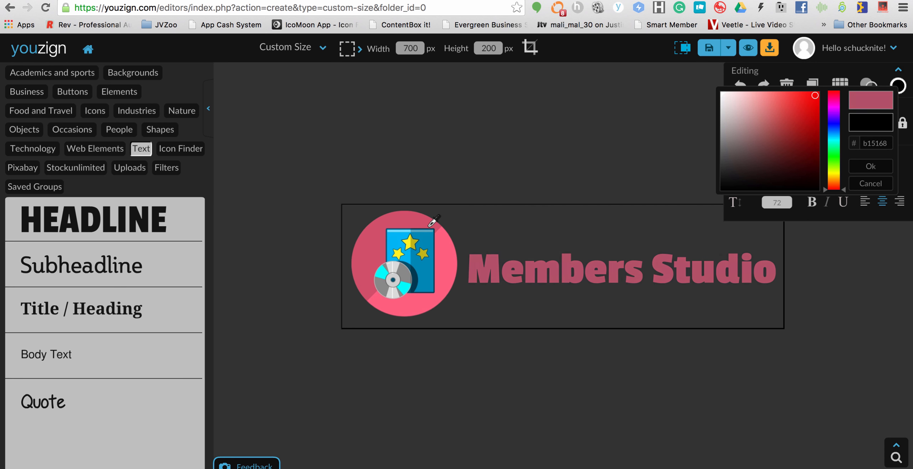
pyautogui.click(426, 237)
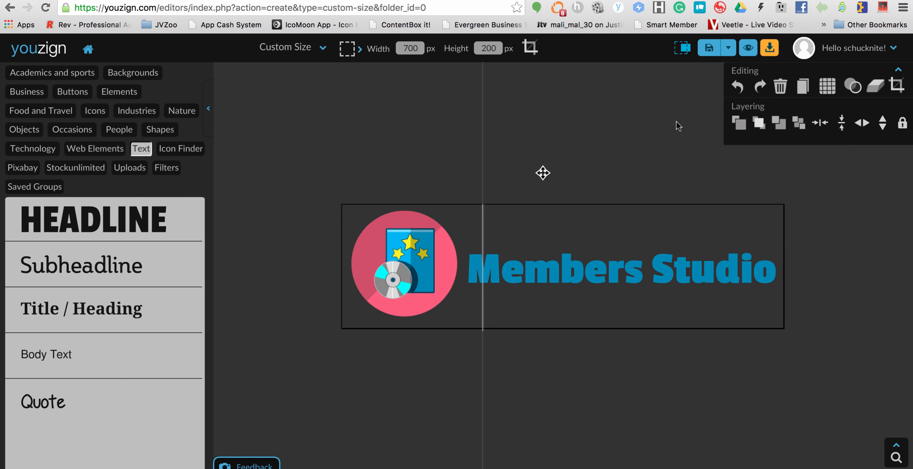
# - Enlarge the "Members Studio" headline slightly towards the icon and nudge it into position
pyautogui.click(668, 257)
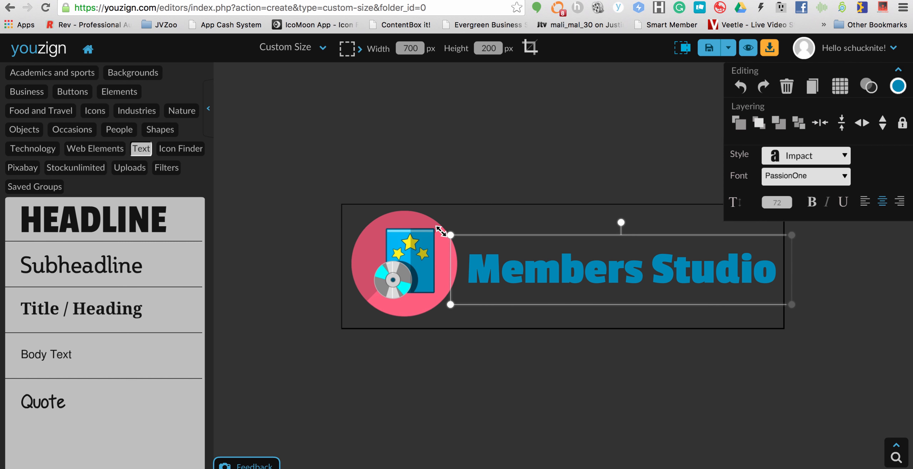
pyautogui.moveTo(448, 229); pyautogui.dragTo(442, 226)
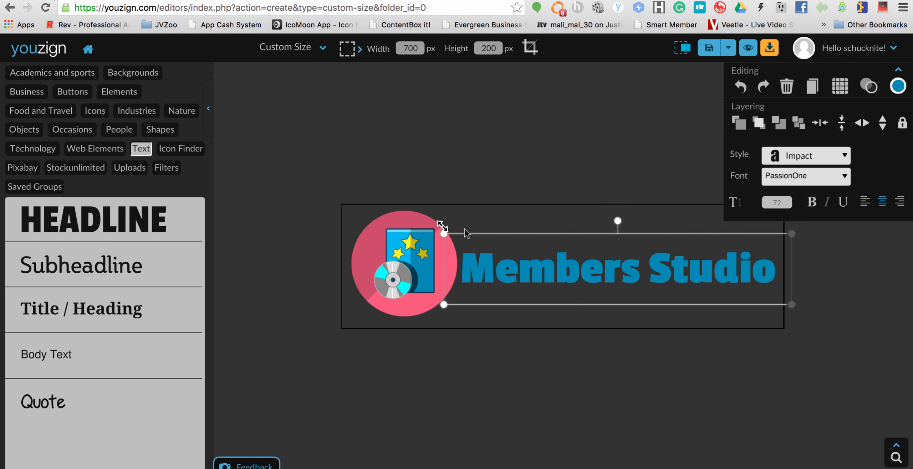
pyautogui.click(569, 264)
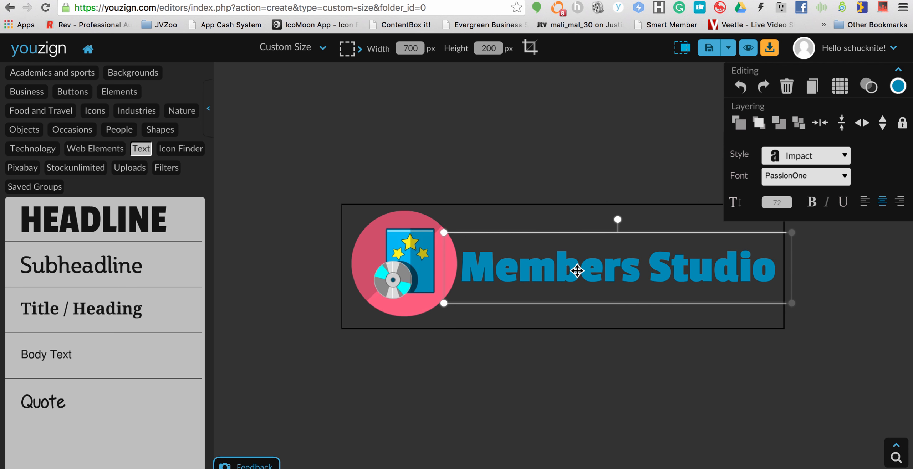
# - Change the headline's font to Impact from the Impact style group and deselect the text
pyautogui.click(832, 161)
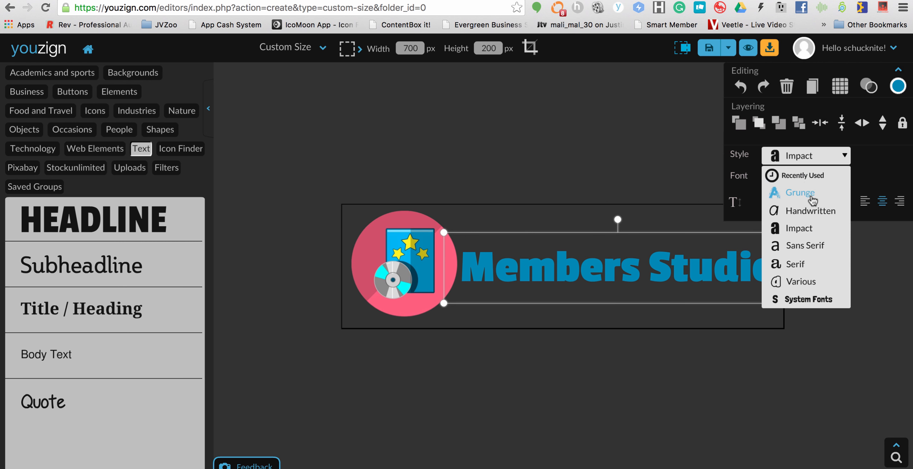
pyautogui.click(804, 229)
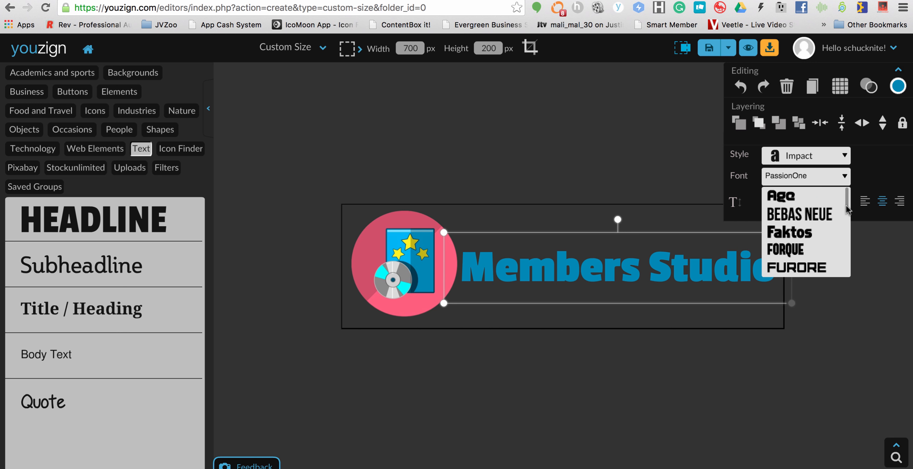
pyautogui.moveTo(844, 213); pyautogui.dragTo(844, 252)
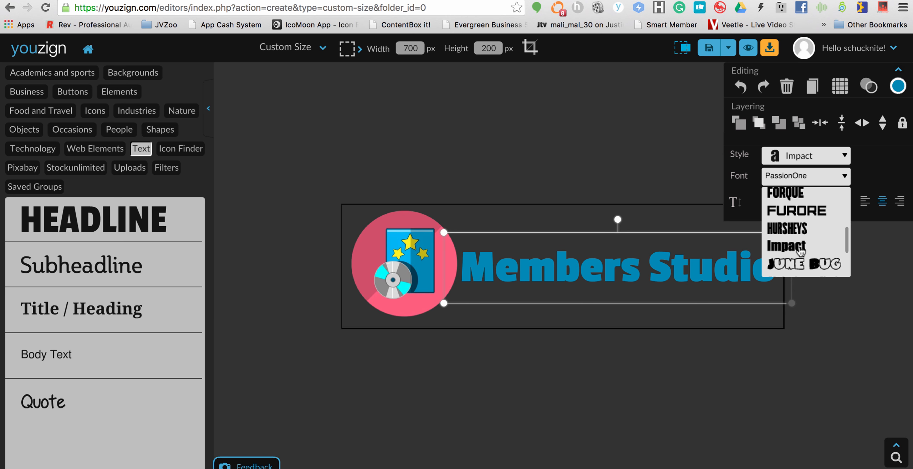
pyautogui.click(787, 245)
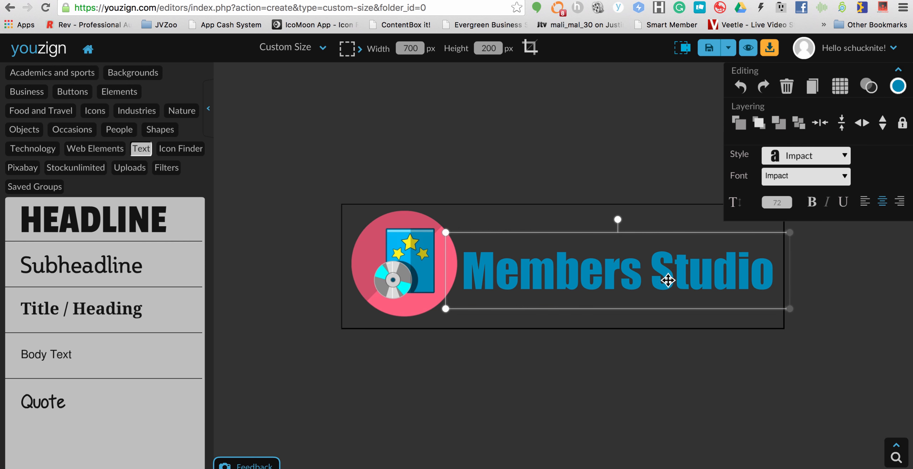
pyautogui.click(600, 376)
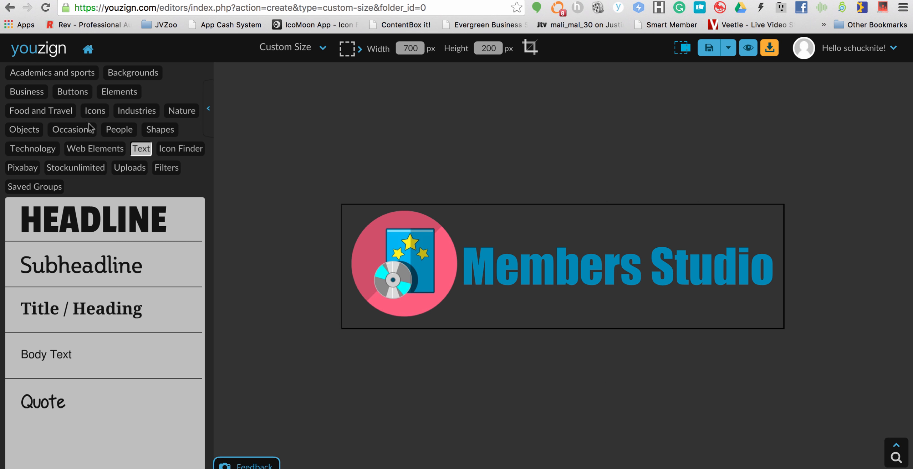
# - Look through the icons in Icon Finder and the stock graphics in Stockunlimited
pyautogui.click(171, 149)
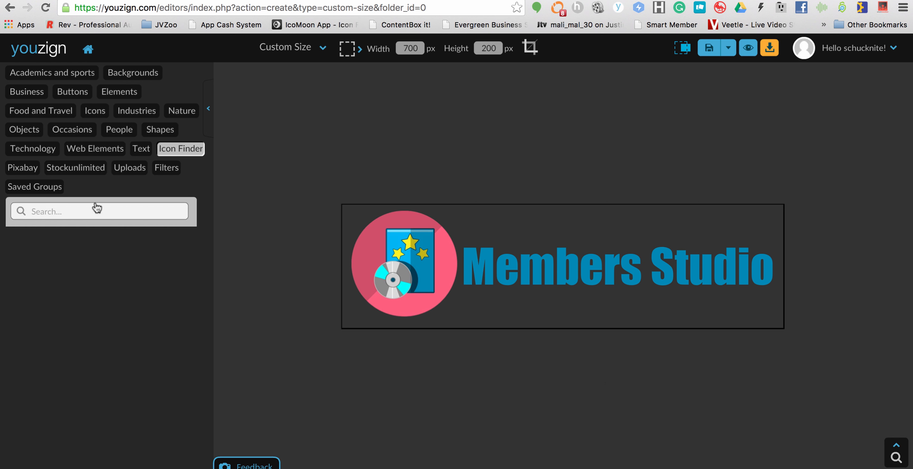
pyautogui.scroll(-2, 86, 298)
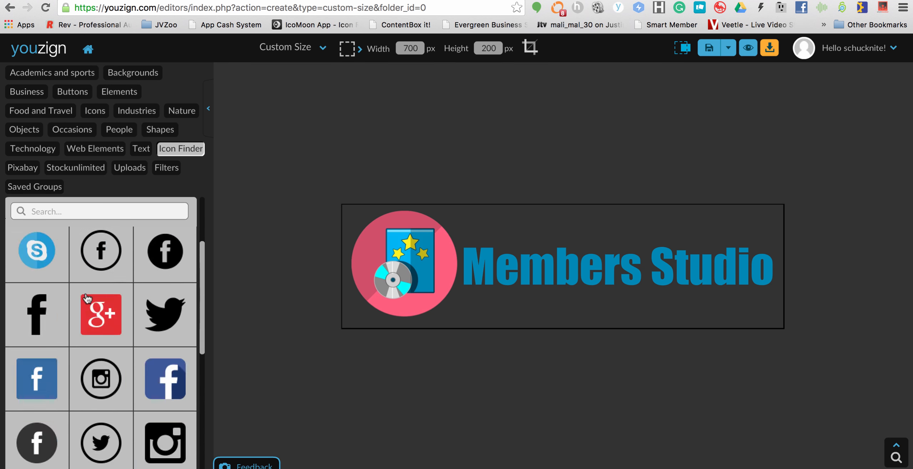
pyautogui.scroll(1, 87, 298)
pyautogui.scroll(-3, 86, 298)
pyautogui.scroll(1, 86, 299)
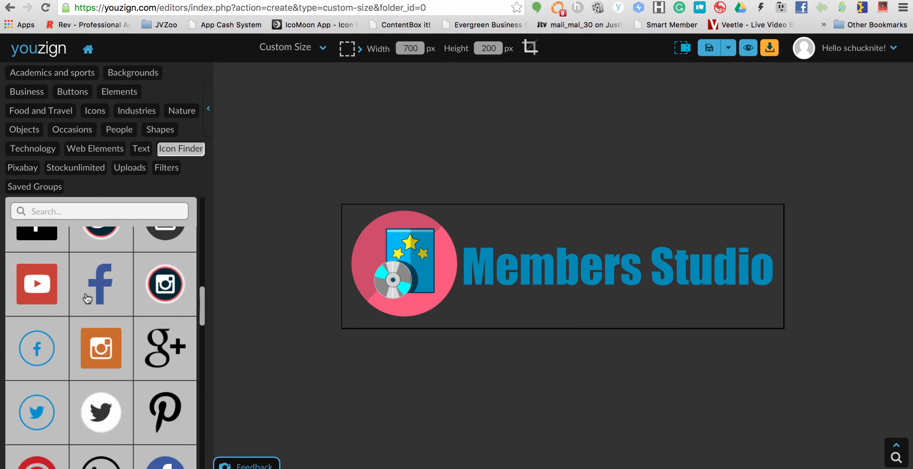
pyautogui.scroll(-2, 87, 299)
pyautogui.scroll(10, 87, 299)
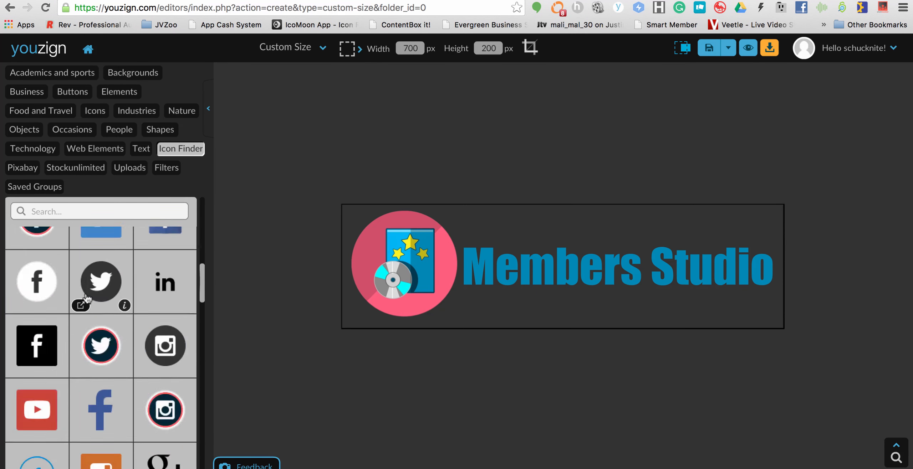
pyautogui.click(92, 171)
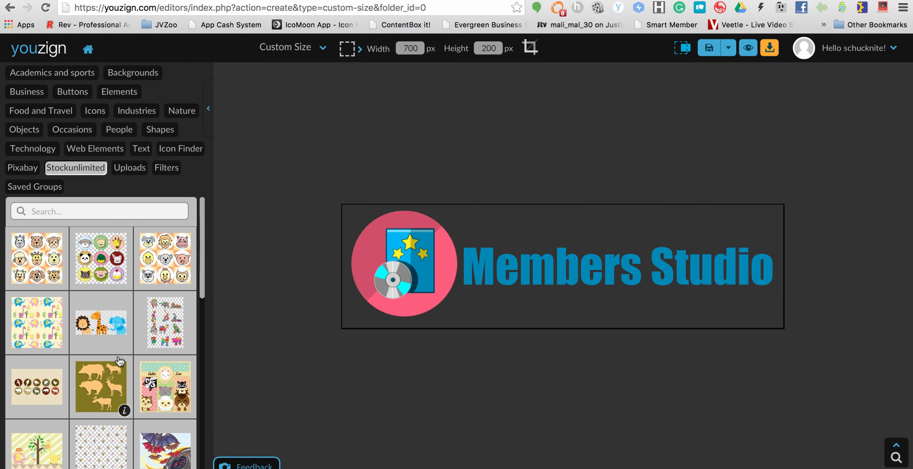
pyautogui.scroll(-5, 119, 359)
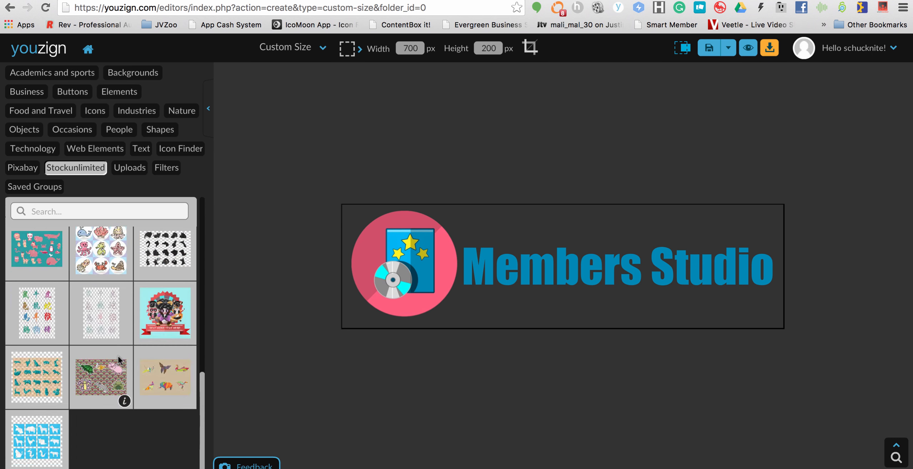
pyautogui.scroll(3, 119, 359)
pyautogui.scroll(10, 89, 314)
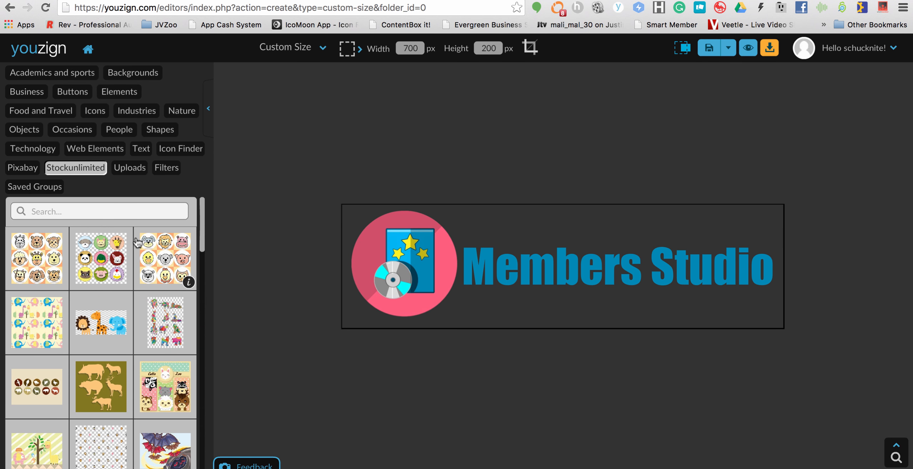
# - Look through the uploaded images and the Occasions, Buttons, Elements and Business graphics collections
pyautogui.click(130, 171)
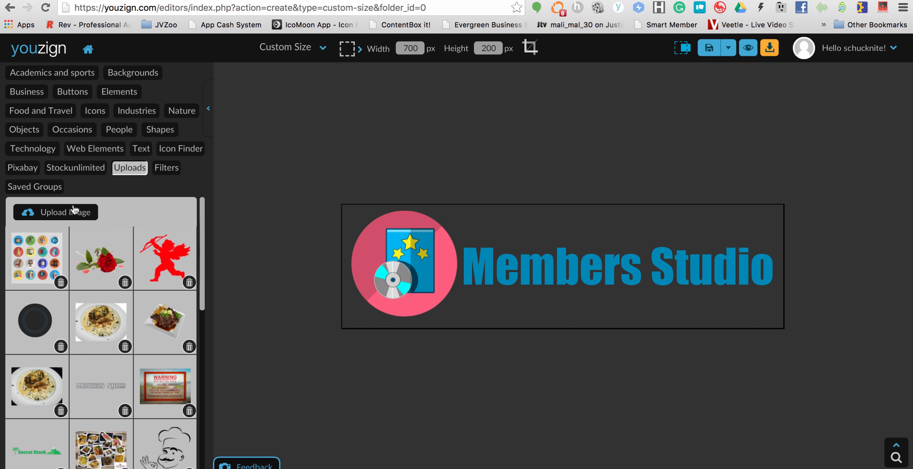
pyautogui.scroll(-5, 112, 371)
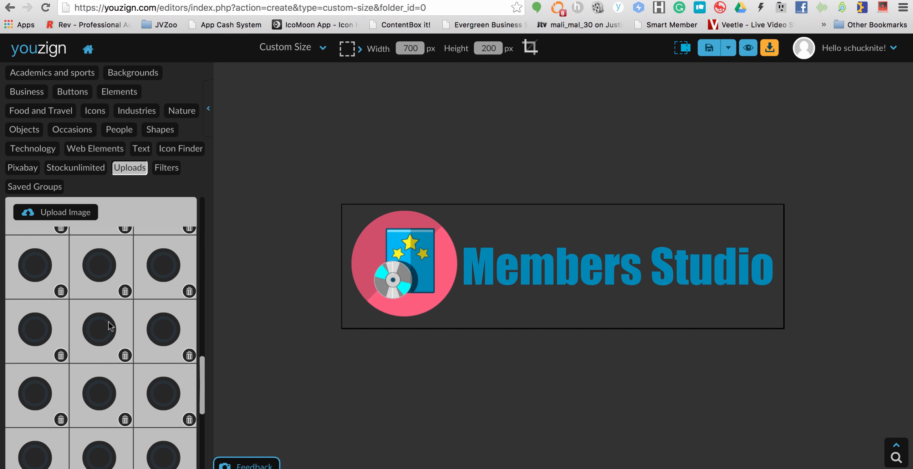
pyautogui.click(71, 131)
pyautogui.click(32, 132)
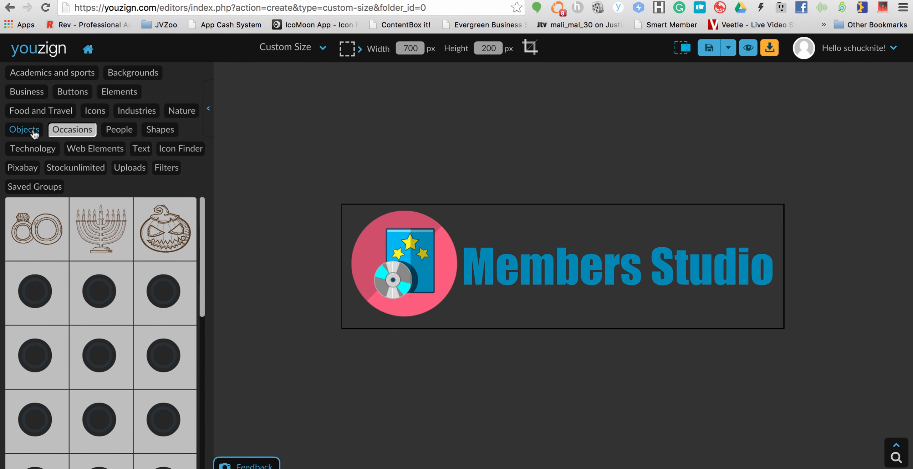
pyautogui.click(111, 95)
pyautogui.click(82, 98)
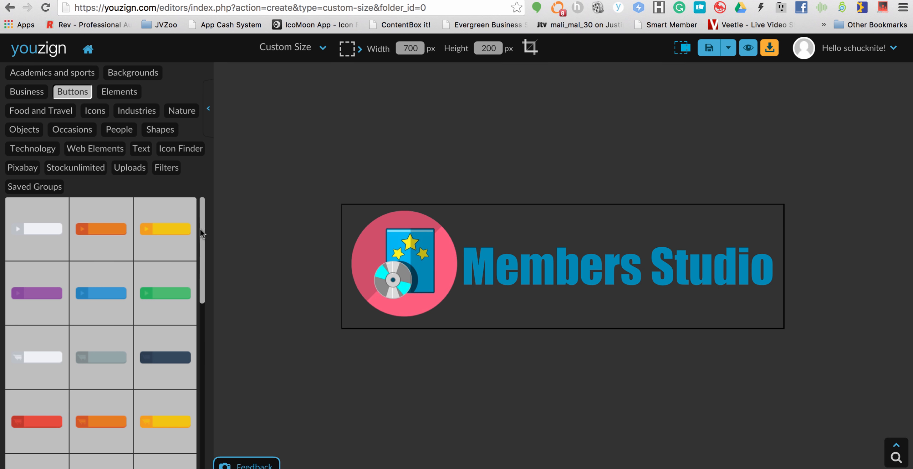
pyautogui.scroll(-2, 194, 296)
pyautogui.scroll(-5, 191, 385)
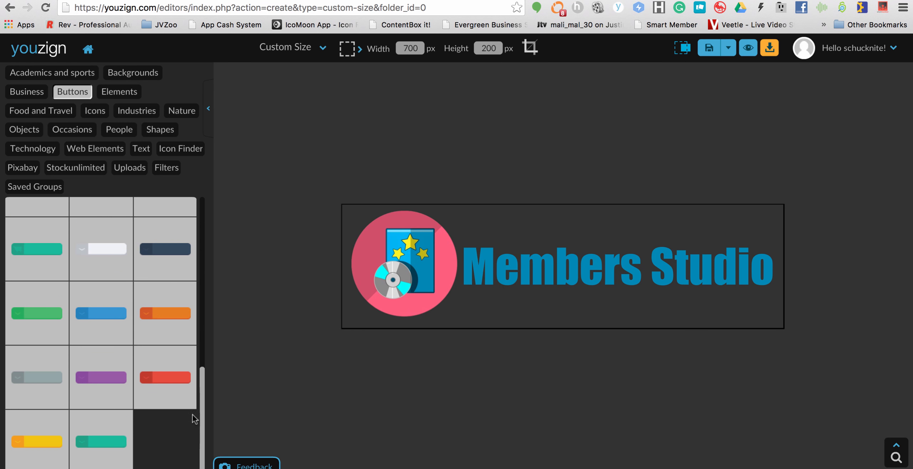
pyautogui.scroll(8, 206, 230)
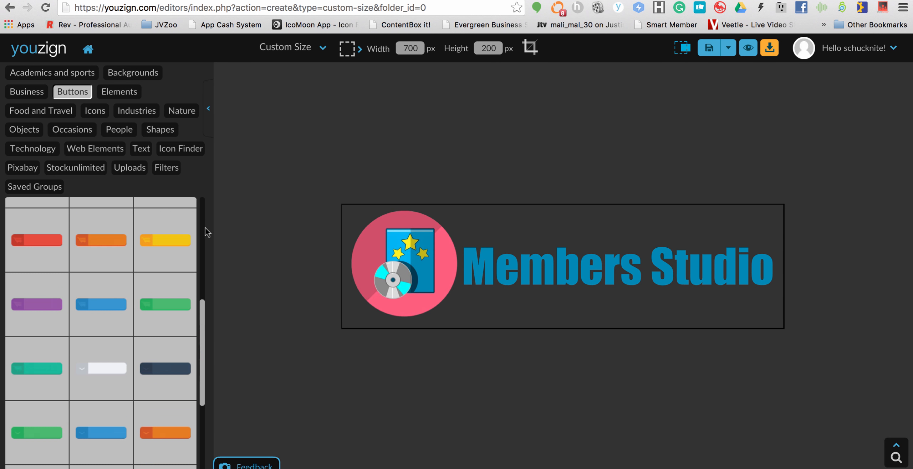
pyautogui.click(124, 94)
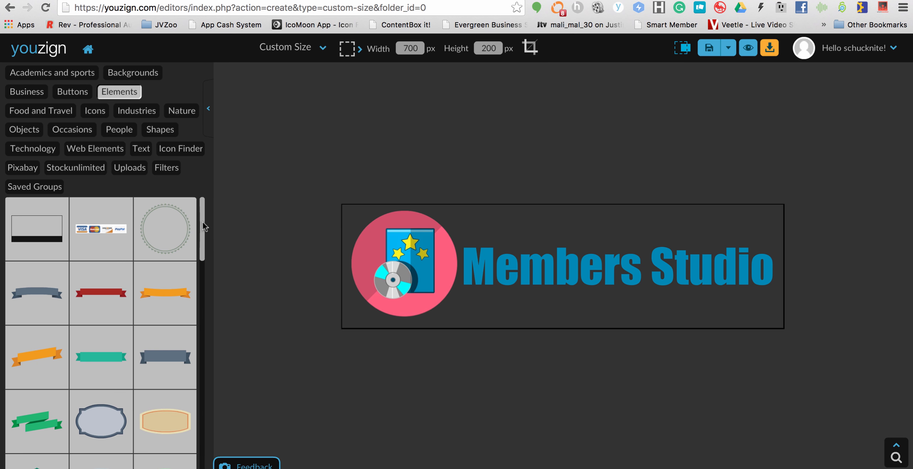
pyautogui.moveTo(203, 222); pyautogui.dragTo(188, 167)
pyautogui.click(29, 93)
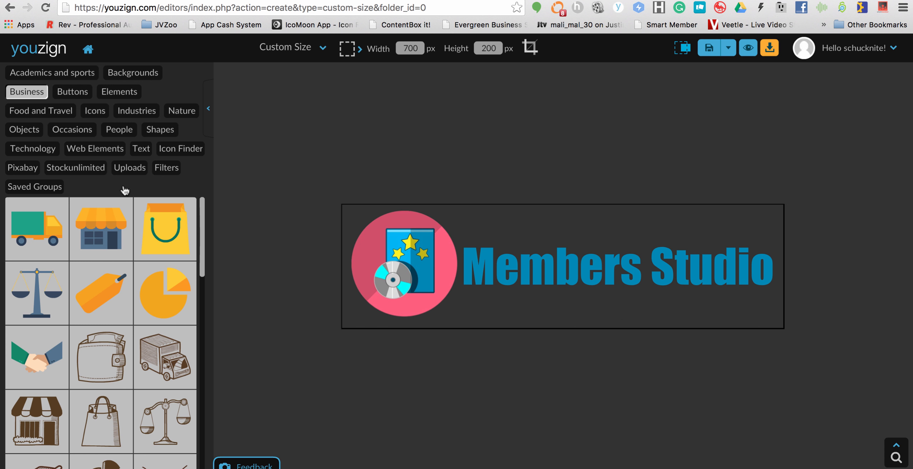
pyautogui.moveTo(202, 270); pyautogui.dragTo(236, 136)
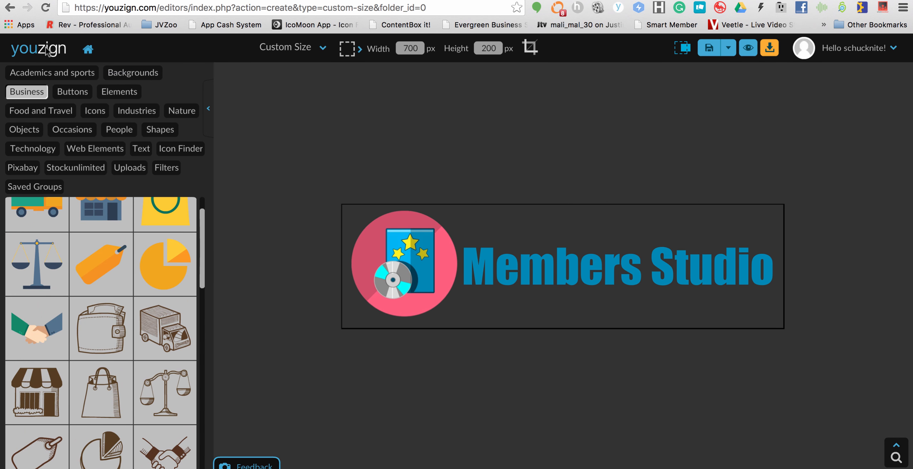